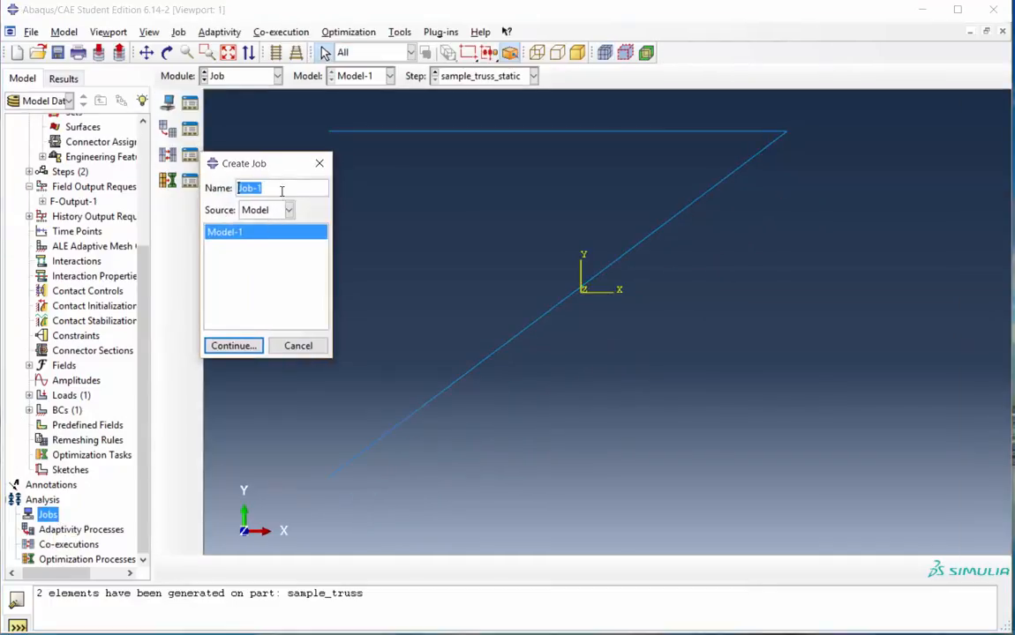
# Create a job named soln_sample_truss for Model-1 and accept the default job settings
pyautogui.write('so')
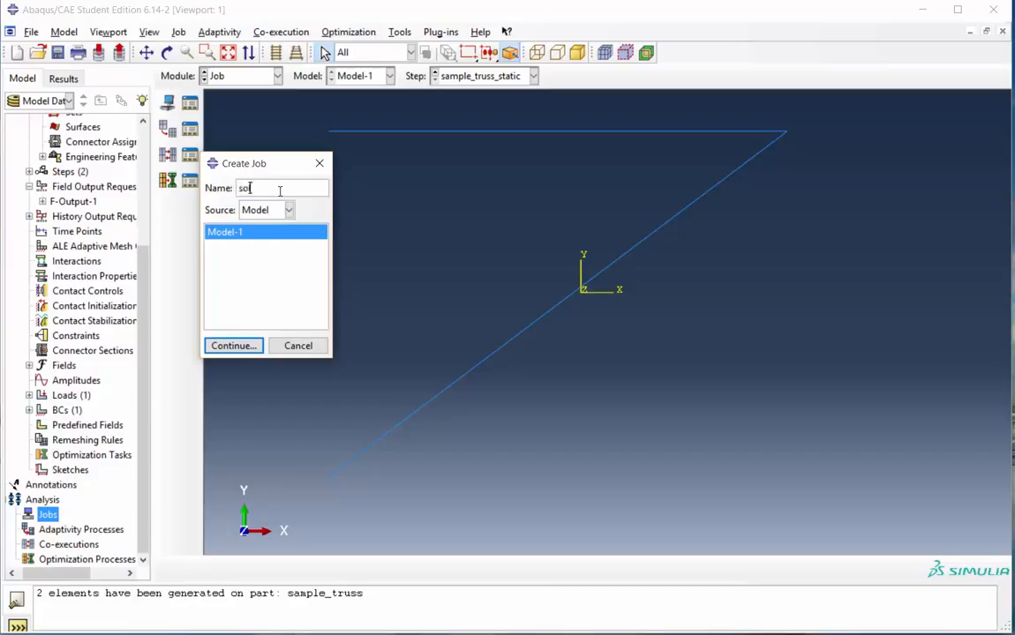
pyautogui.write('ln_sample_truss')
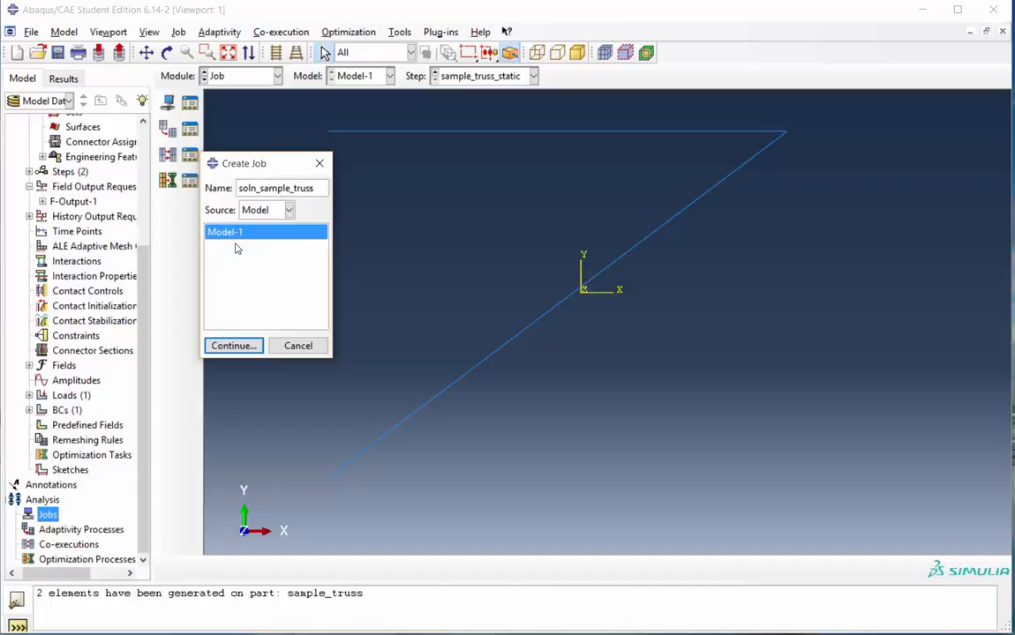
pyautogui.click(233, 346)
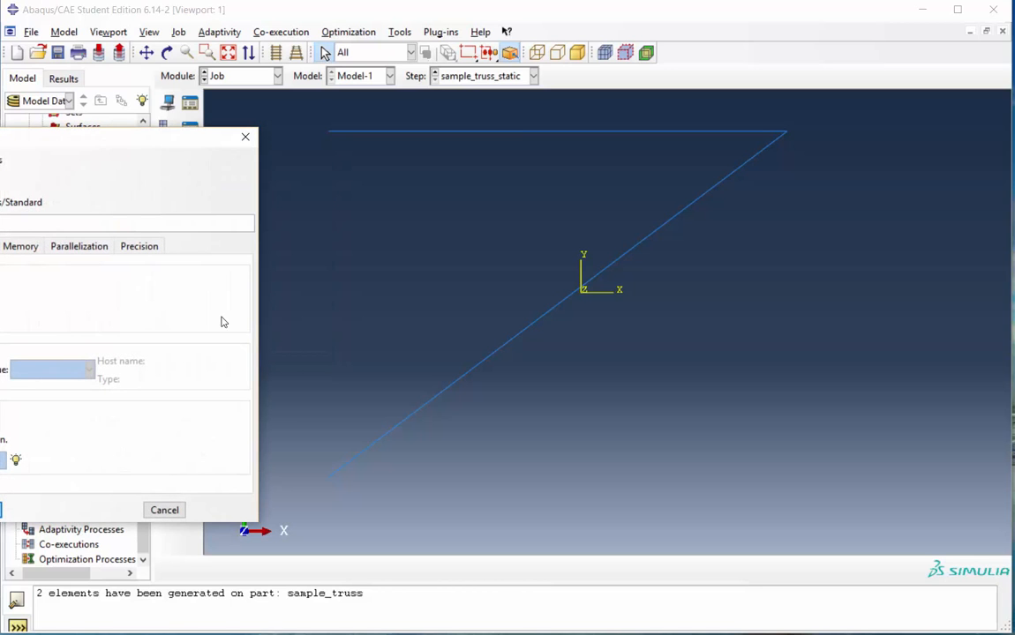
pyautogui.moveTo(173, 149); pyautogui.dragTo(438, 159)
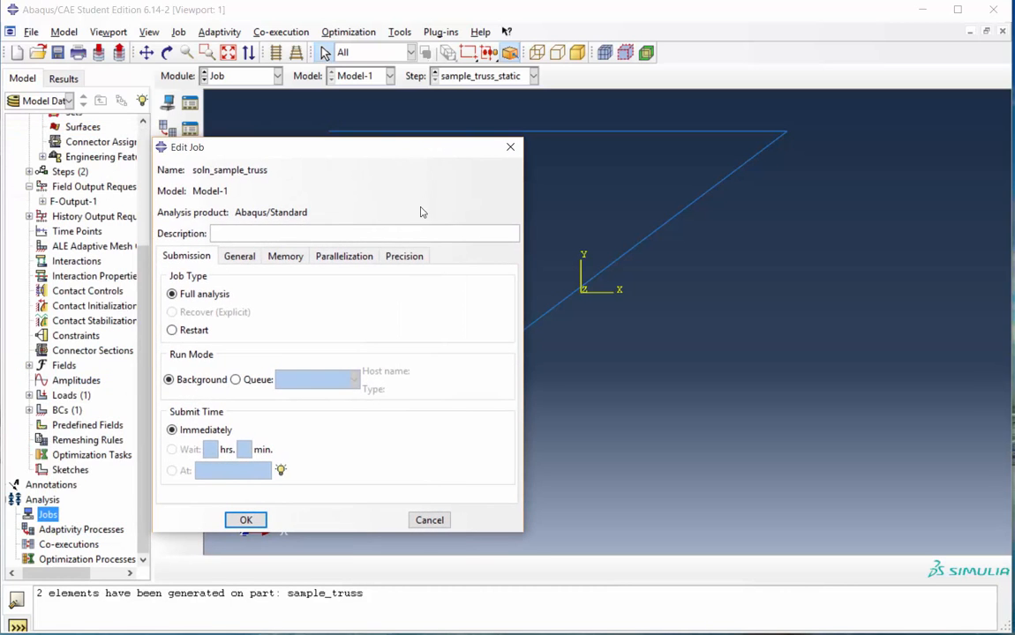
pyautogui.click(247, 521)
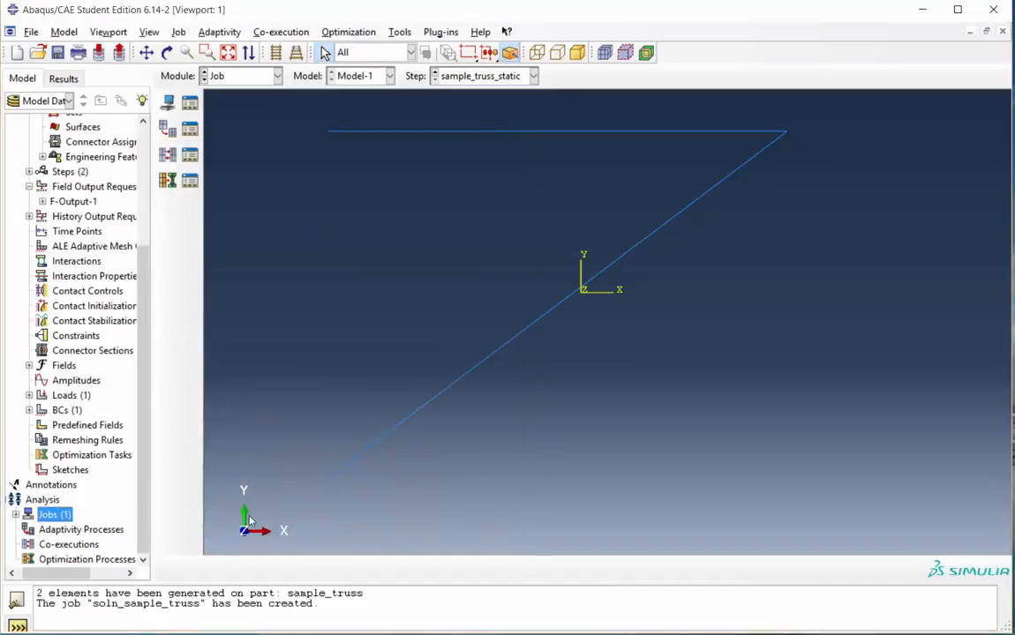
# Submit the soln_sample_truss job for analysis
pyautogui.click(16, 515)
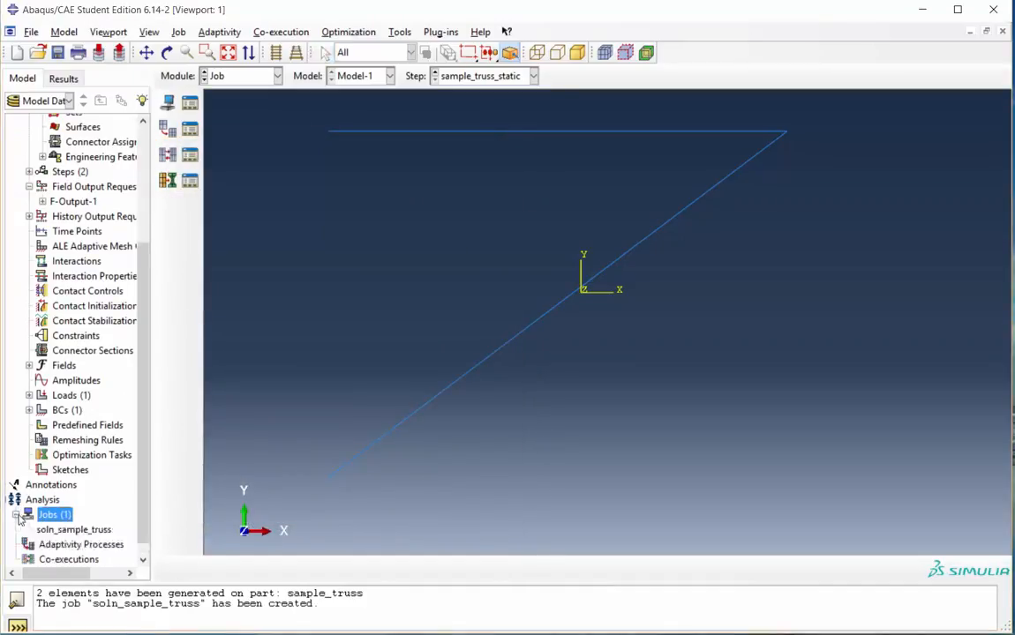
pyautogui.scroll(-1, 137, 502)
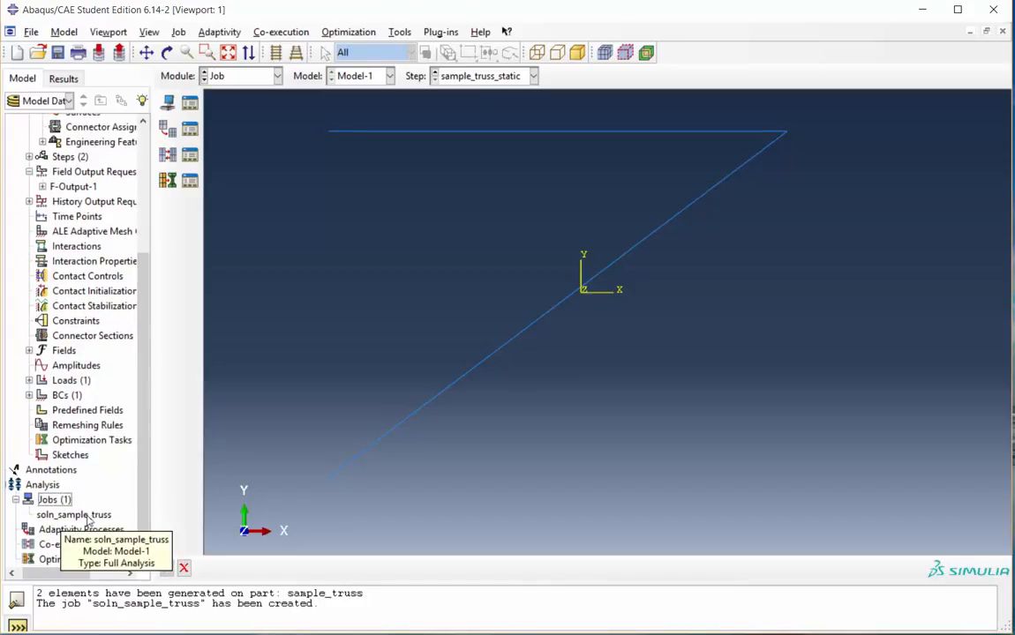
pyautogui.rightClick(88, 516)
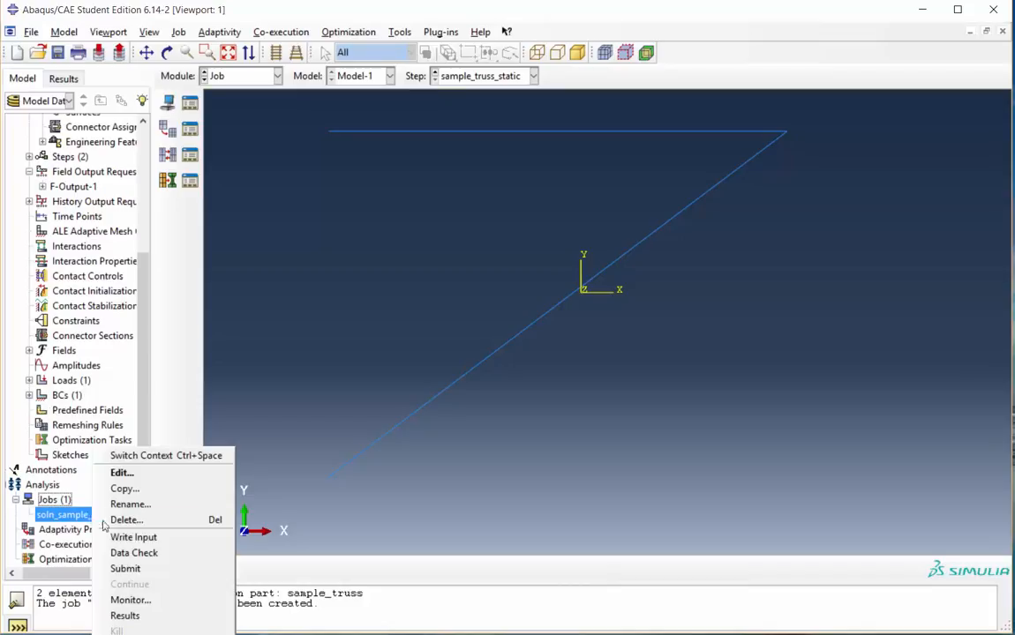
pyautogui.click(124, 570)
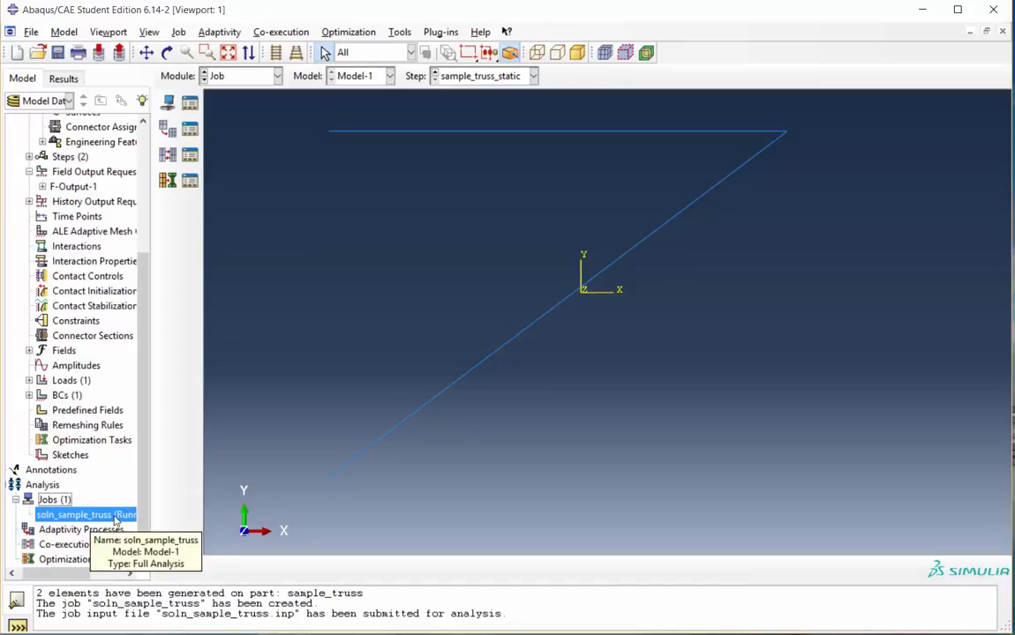
# Open the job monitor and review its errors and warnings before dismissing it
pyautogui.rightClick(114, 518)
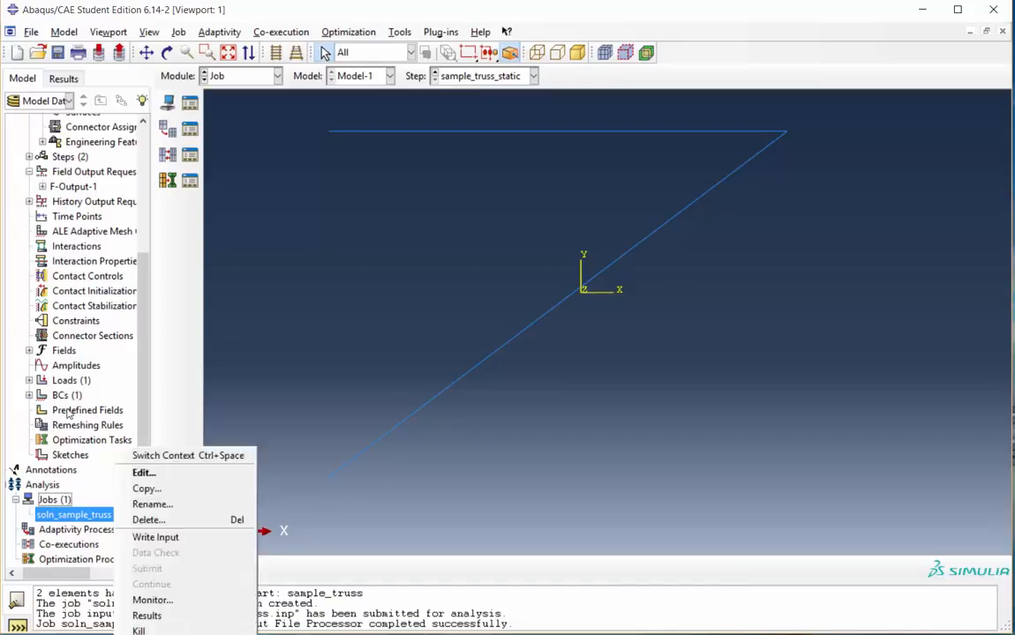
pyautogui.click(158, 604)
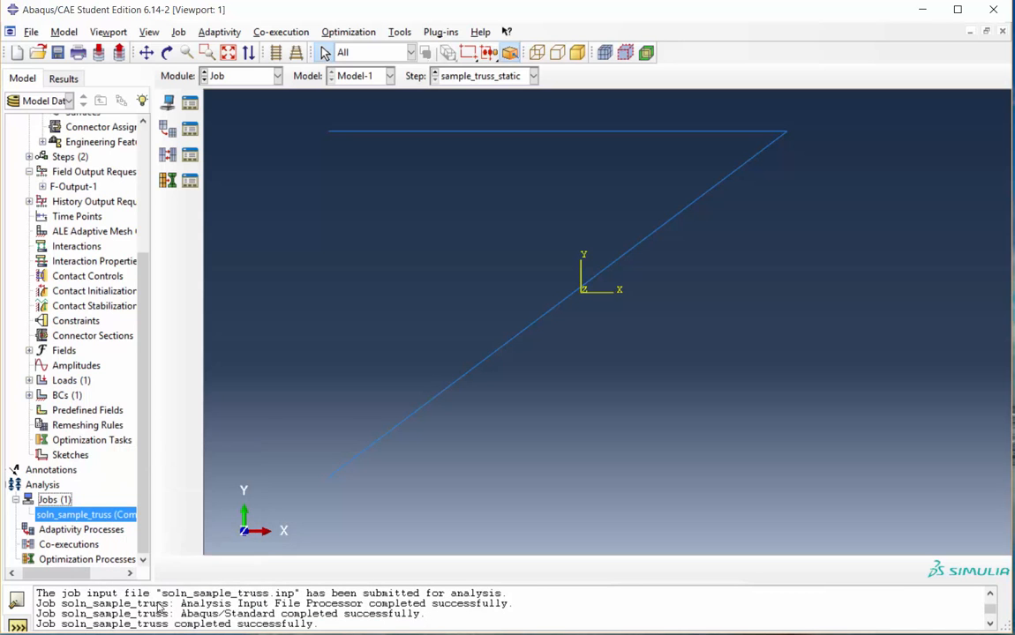
pyautogui.moveTo(248, 162); pyautogui.dragTo(563, 195)
pyautogui.click(295, 364)
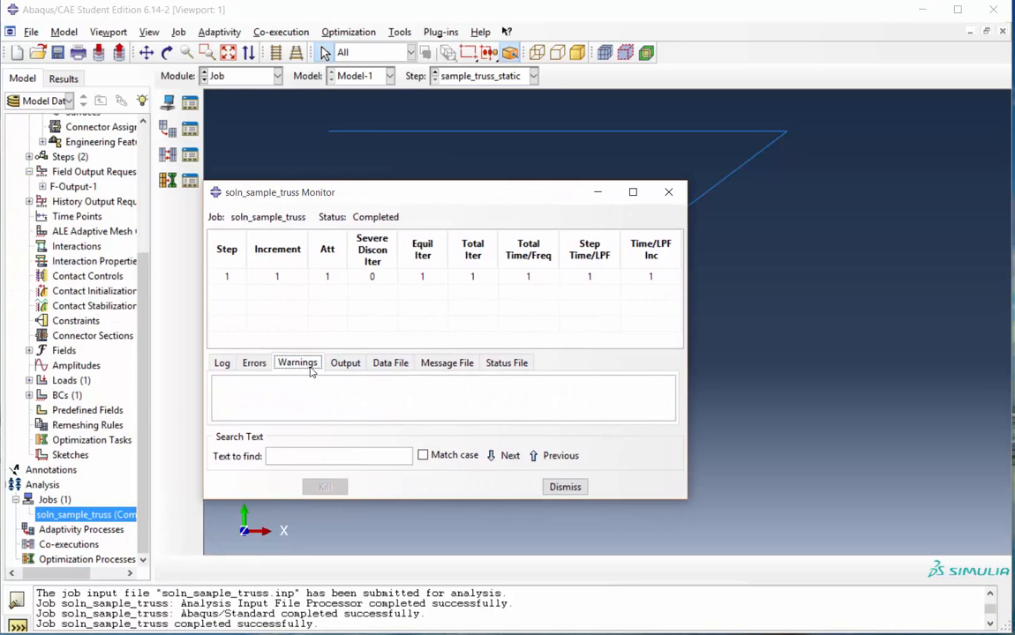
pyautogui.click(254, 363)
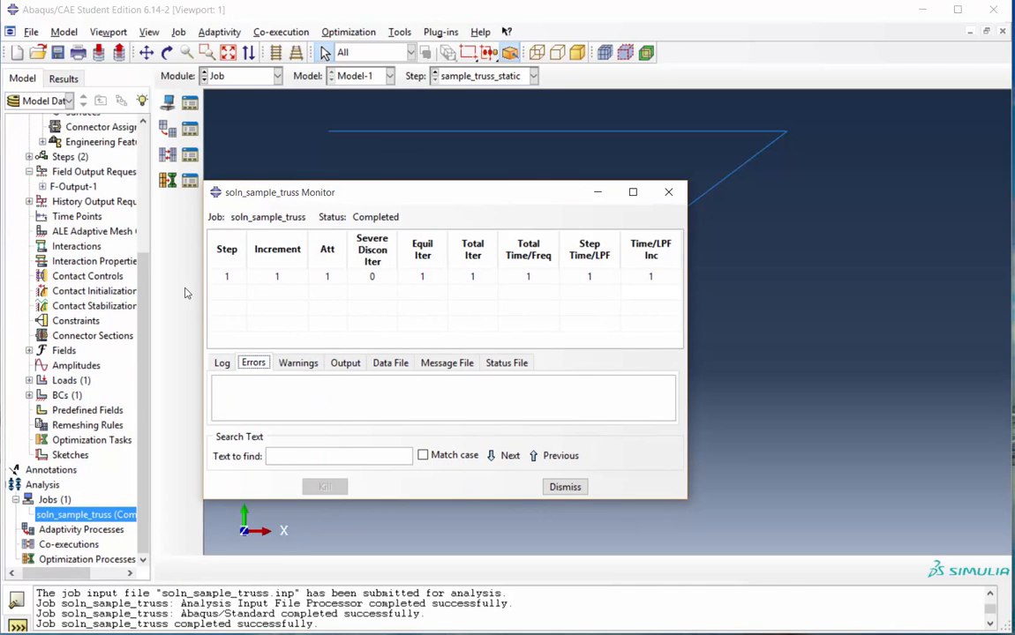
pyautogui.click(297, 363)
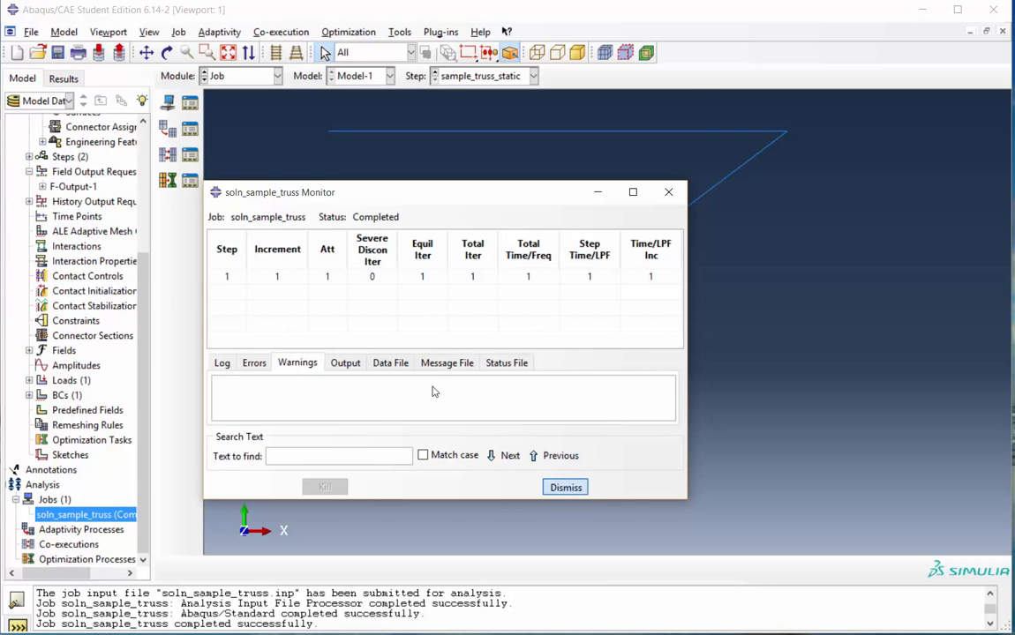
pyautogui.click(566, 487)
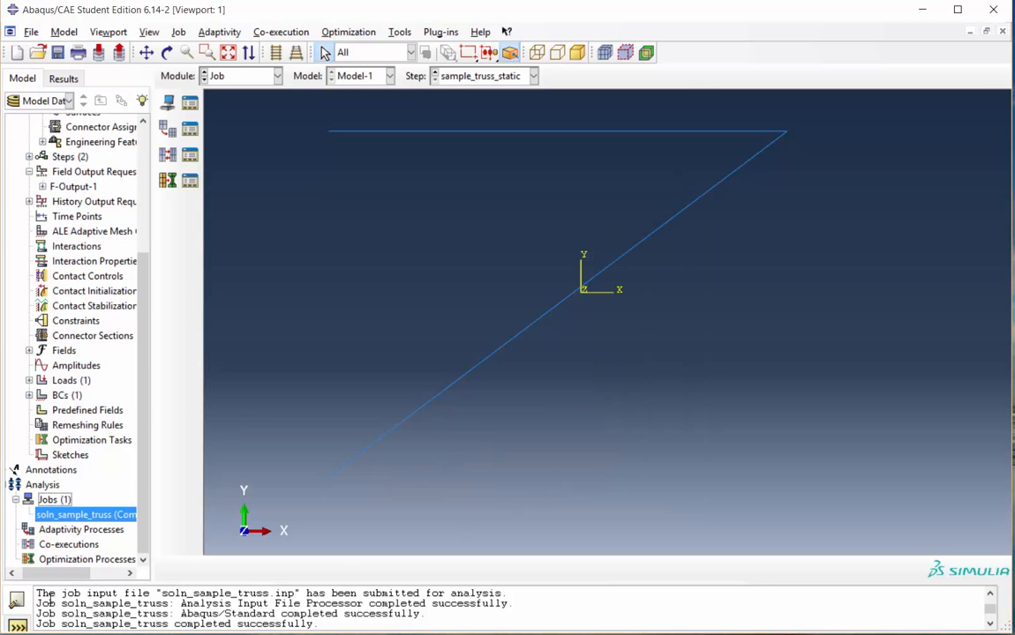
pyautogui.moveTo(38, 597); pyautogui.dragTo(109, 622)
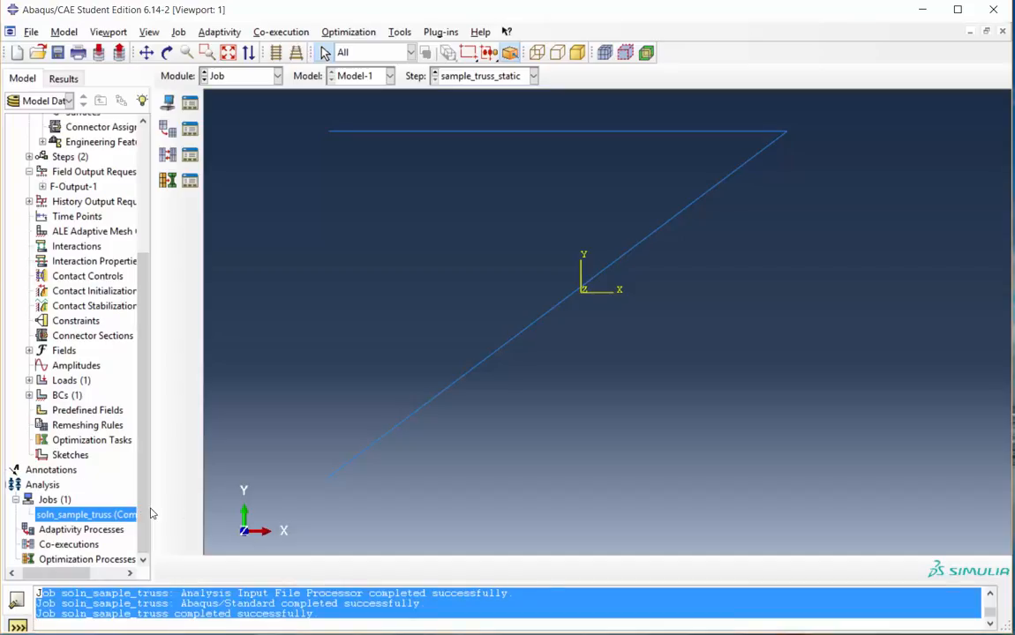
pyautogui.moveTo(148, 508); pyautogui.dragTo(173, 508)
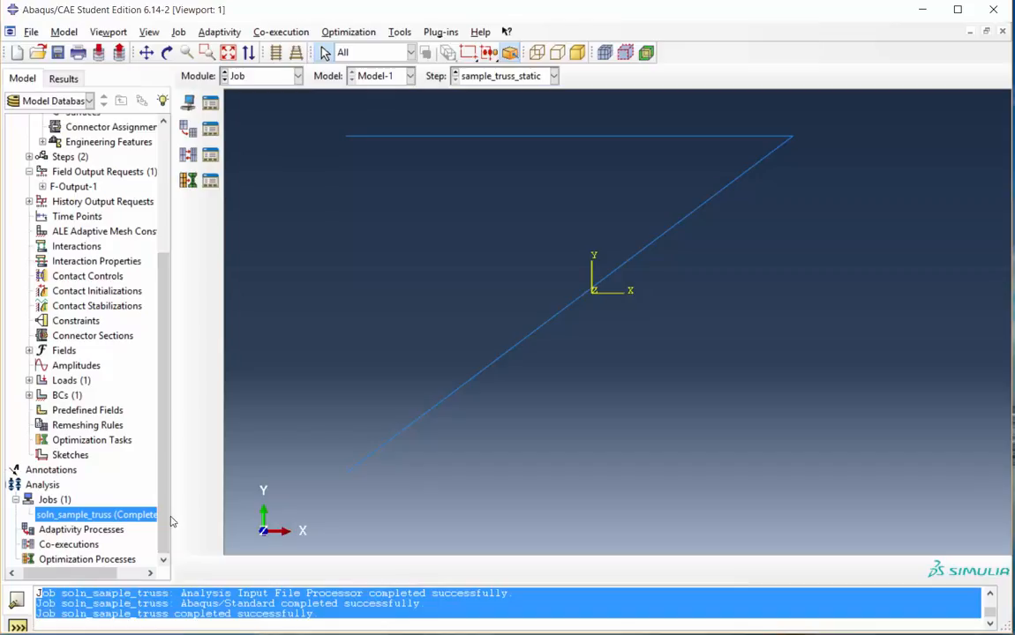
pyautogui.moveTo(172, 522); pyautogui.dragTo(174, 524)
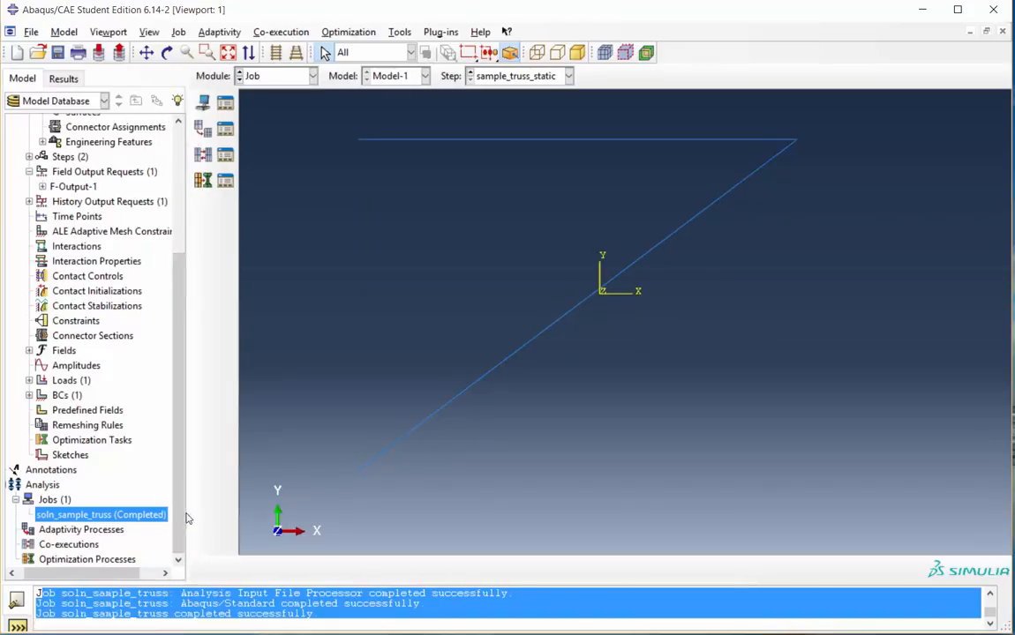
pyautogui.moveTo(185, 513); pyautogui.dragTo(158, 514)
# Open the results of the soln_sample_truss job for visualization
pyautogui.rightClick(111, 521)
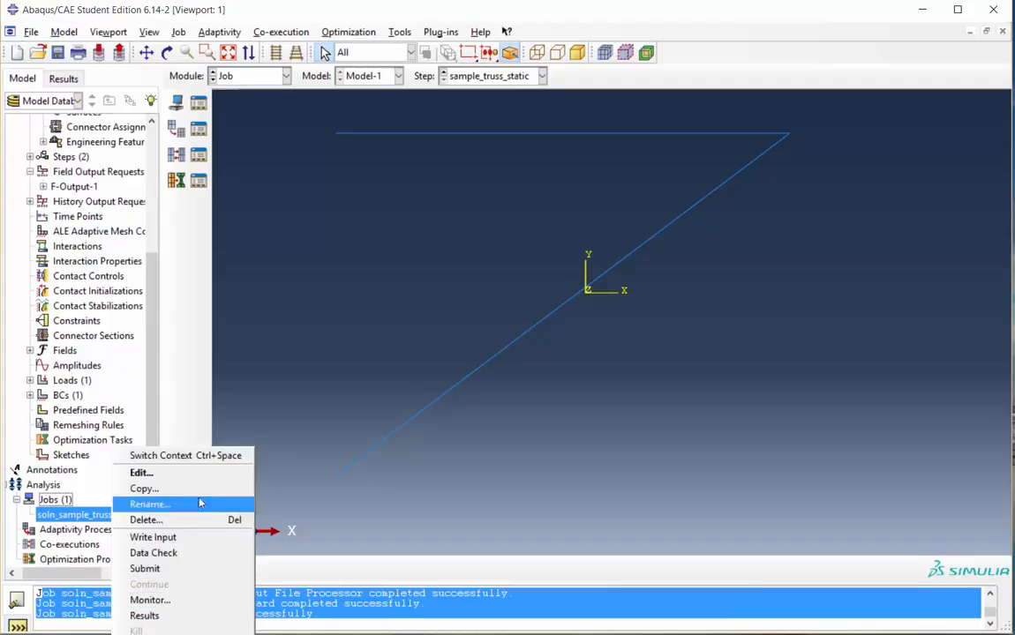
pyautogui.click(213, 448)
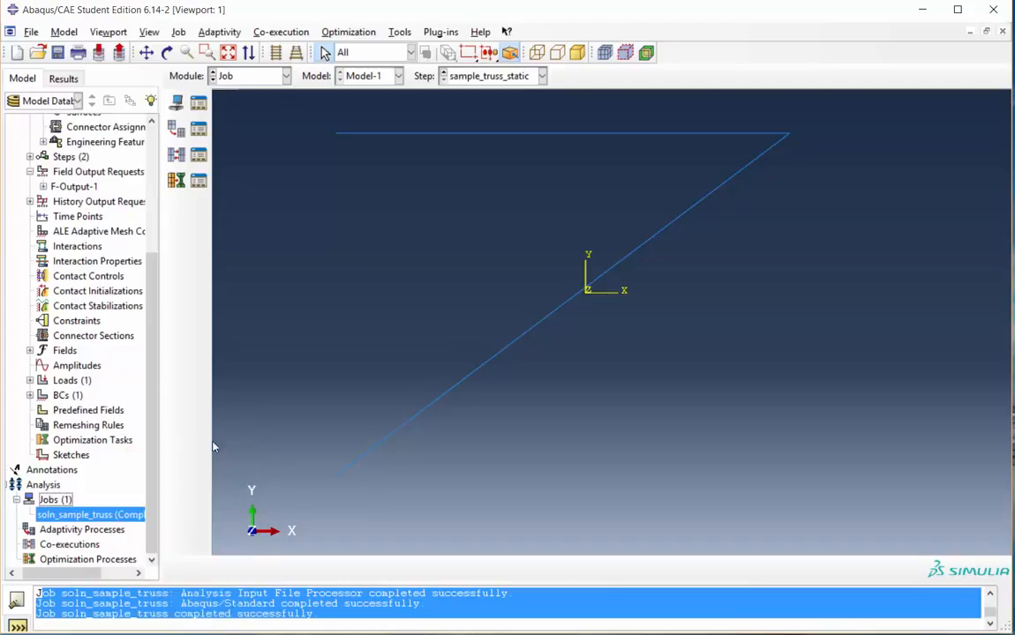
pyautogui.rightClick(120, 514)
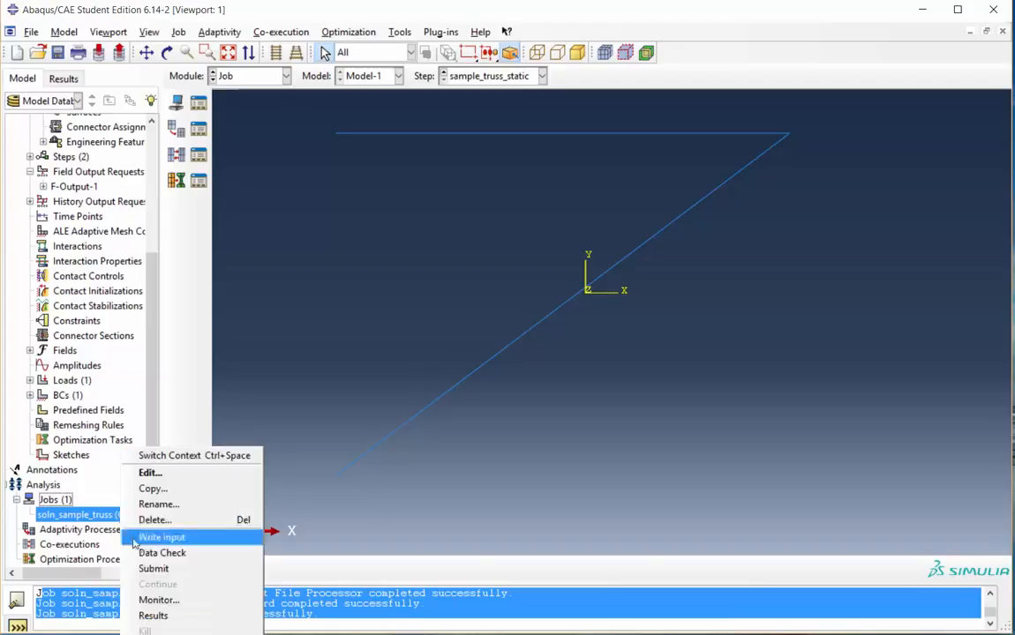
pyautogui.click(153, 616)
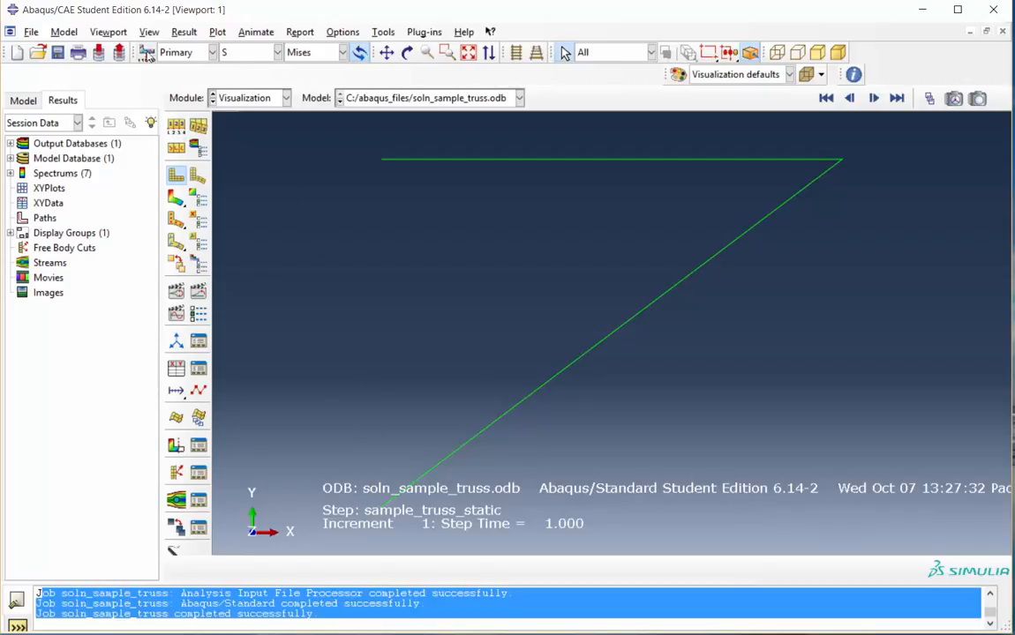
# Turn off the title block and state block in the viewport annotation options
pyautogui.click(109, 33)
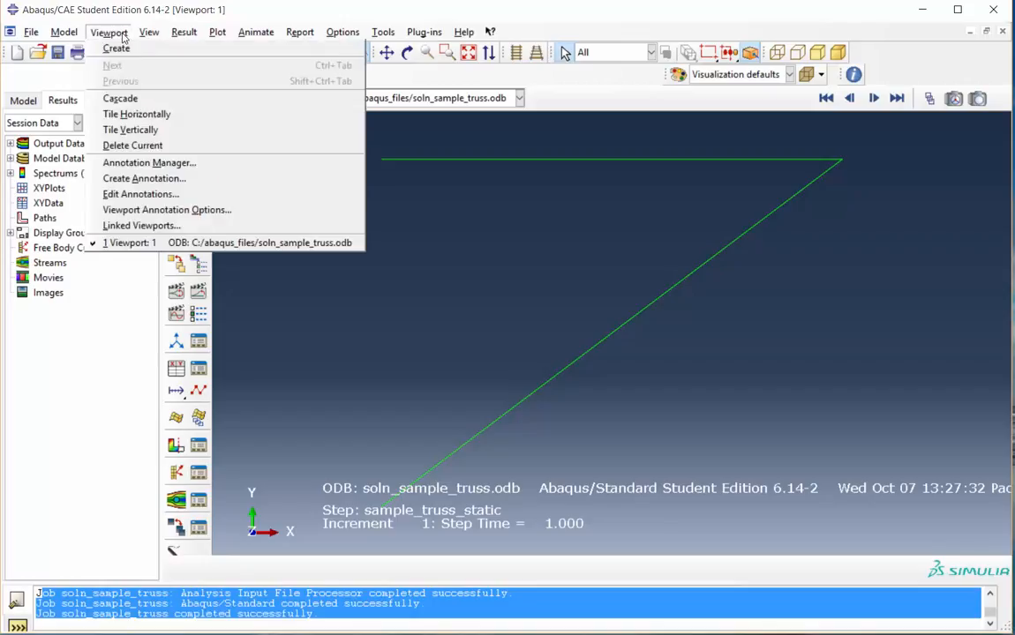
pyautogui.click(168, 210)
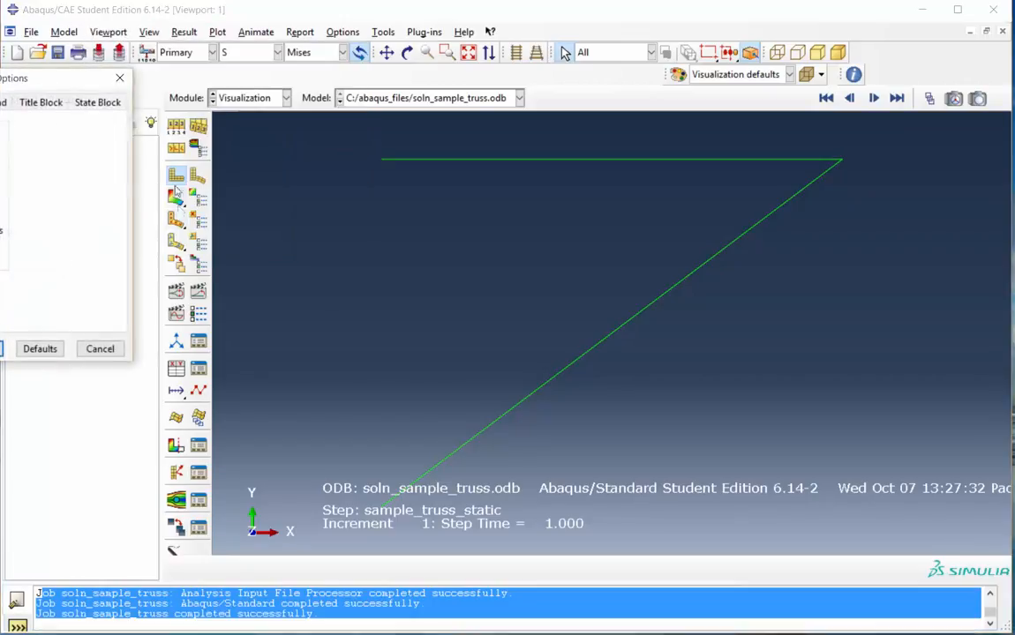
pyautogui.moveTo(72, 80); pyautogui.dragTo(352, 165)
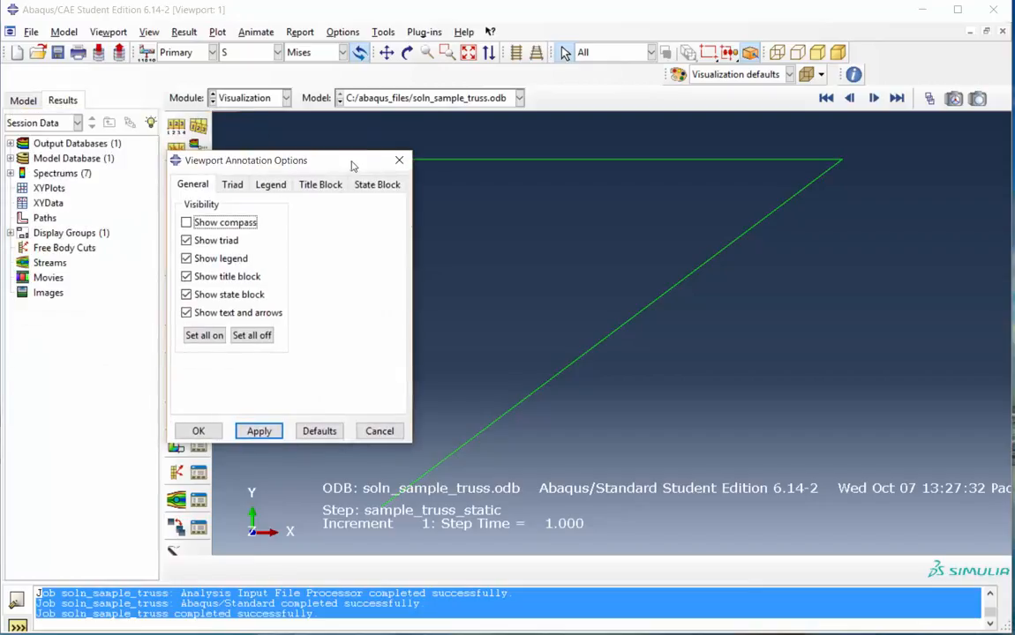
pyautogui.click(186, 277)
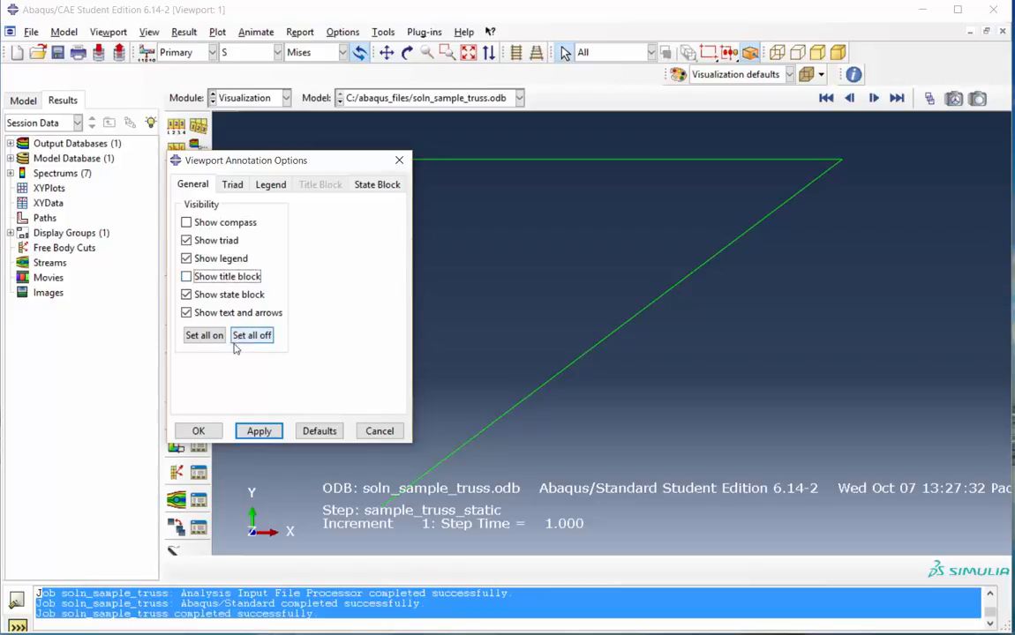
pyautogui.click(271, 435)
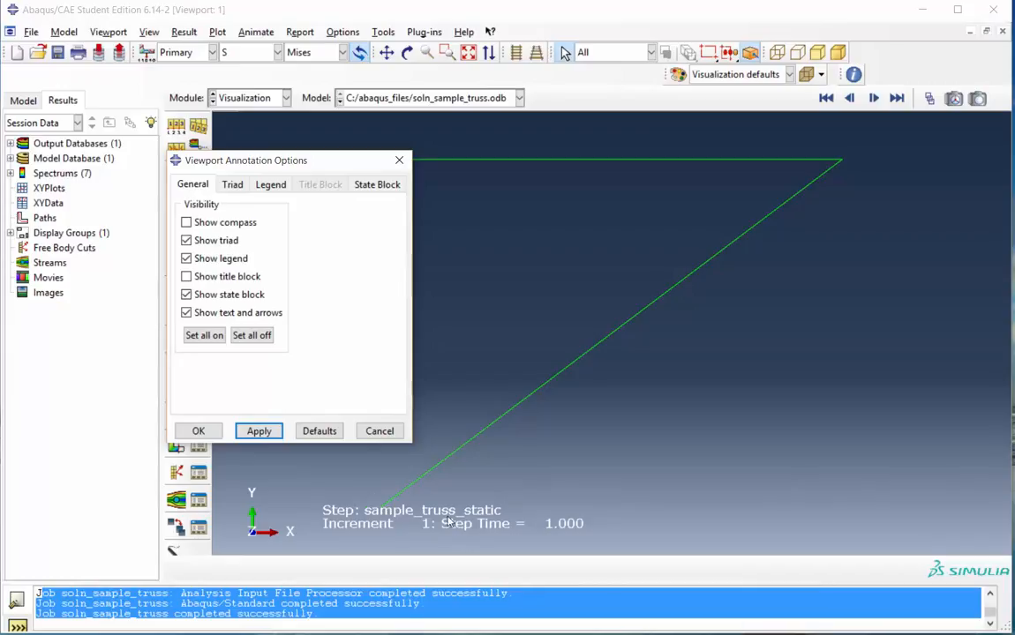
pyautogui.click(186, 295)
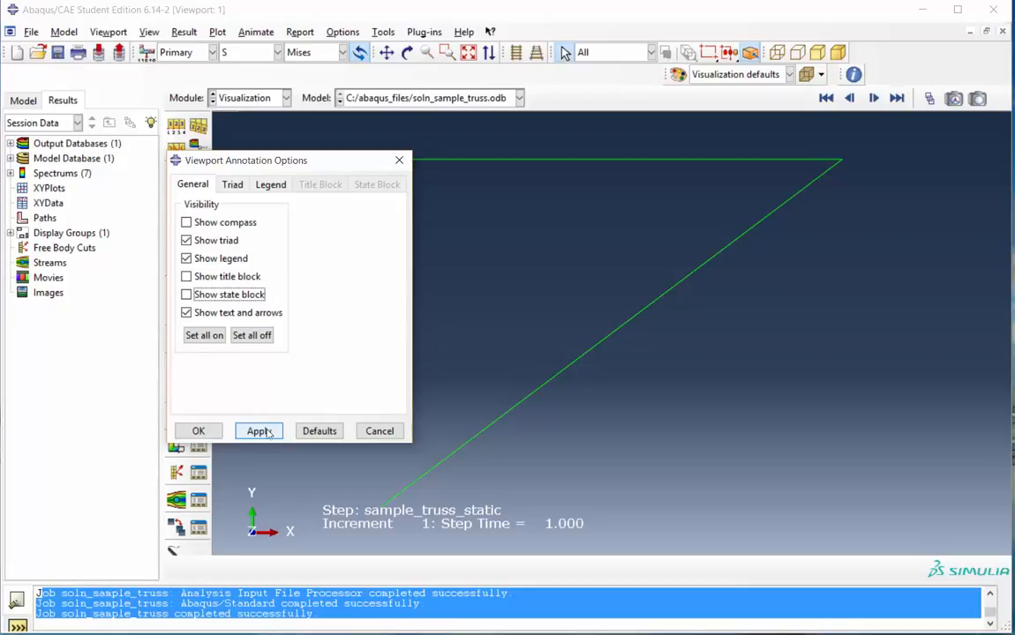
pyautogui.click(261, 431)
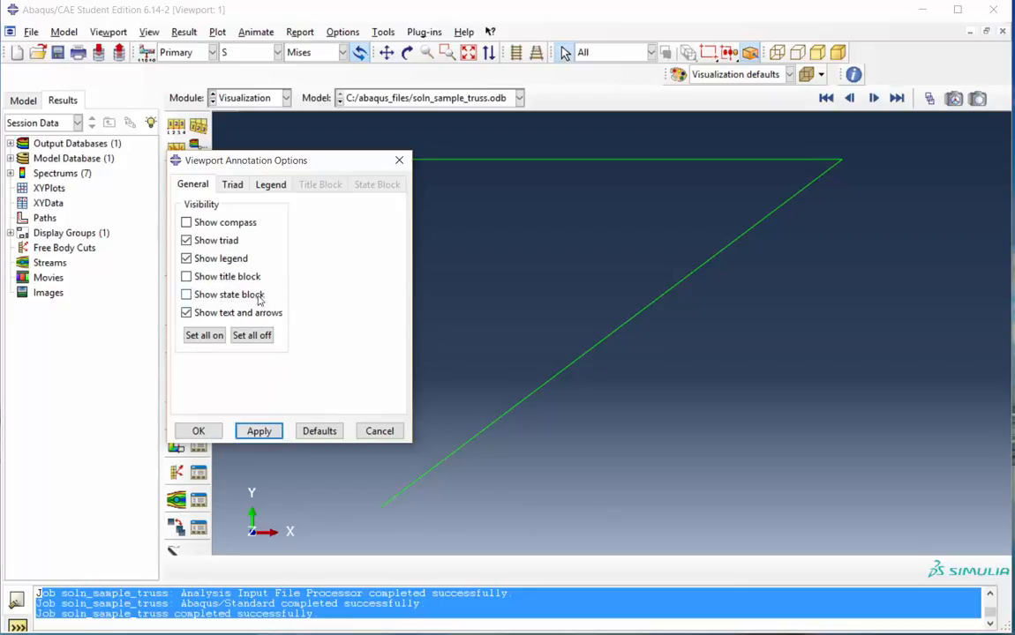
pyautogui.click(267, 185)
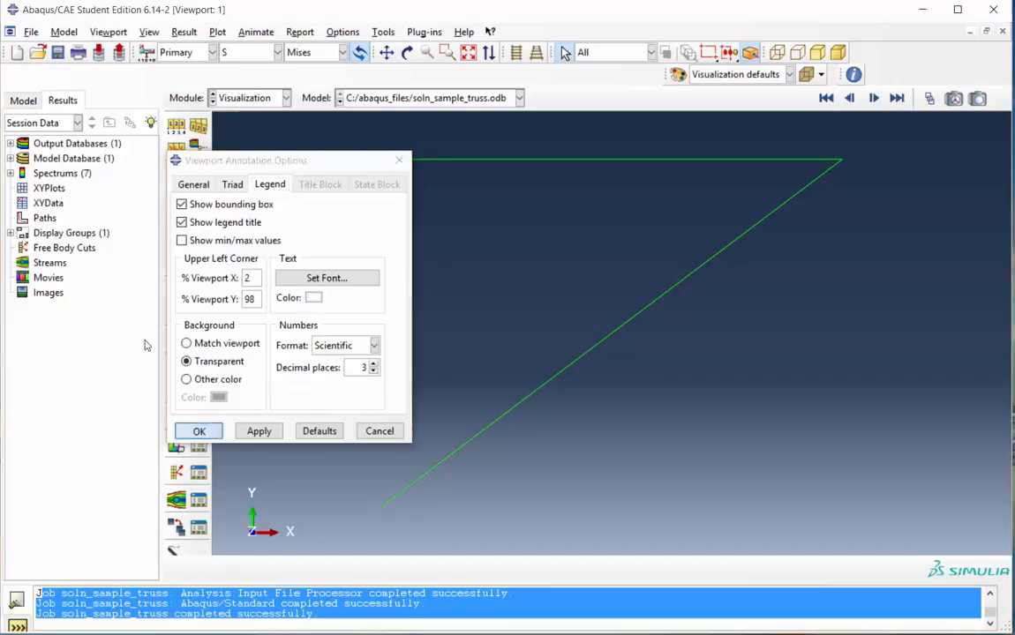
pyautogui.click(199, 432)
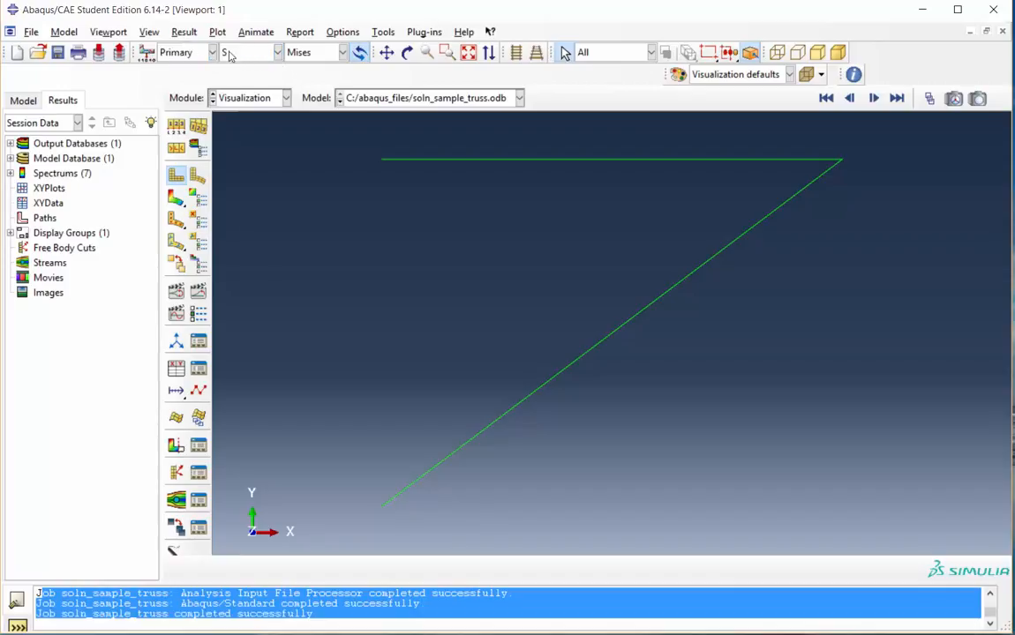
# Display the displacement U contour plot and switch it to the U1 component
pyautogui.click(277, 52)
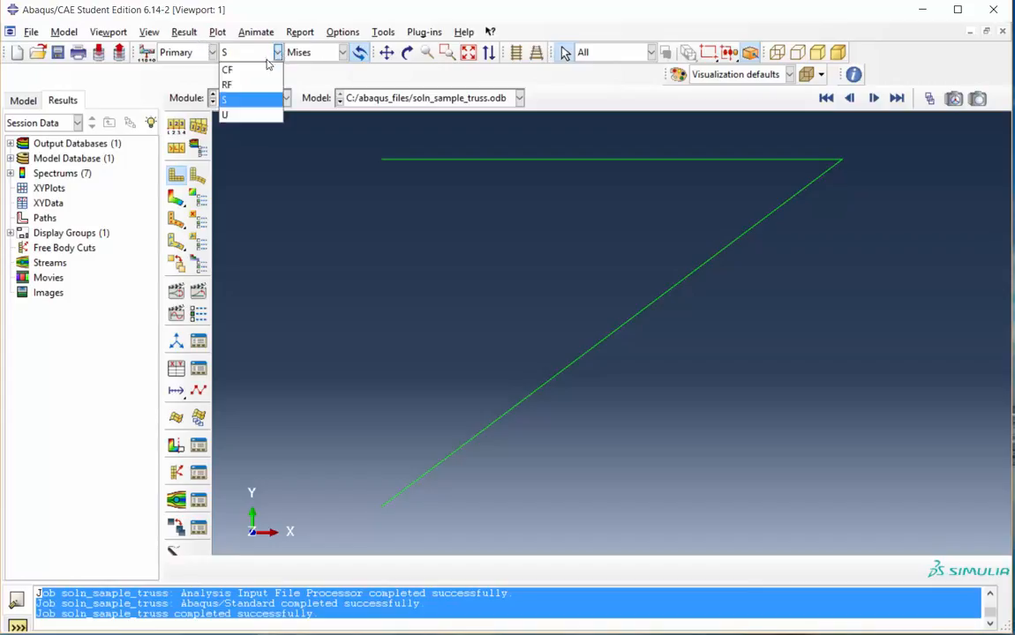
pyautogui.click(246, 116)
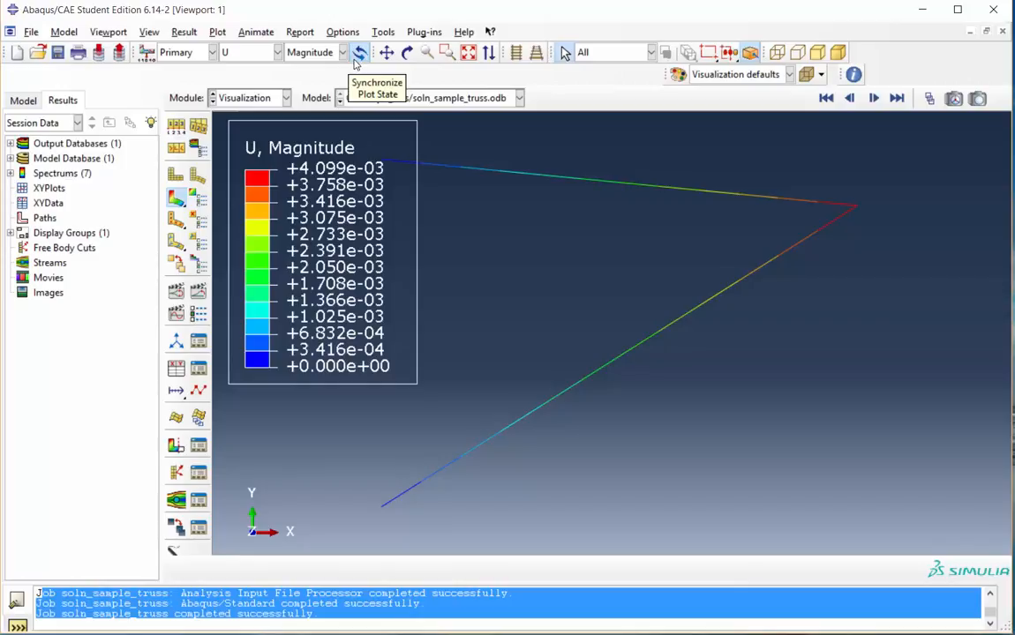
pyautogui.click(342, 52)
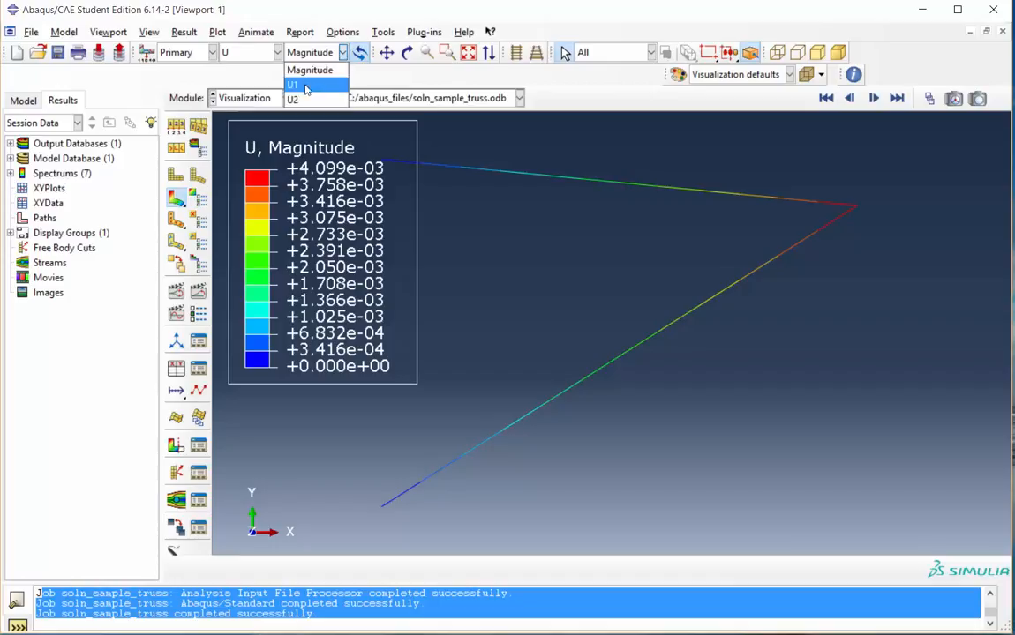
pyautogui.click(305, 87)
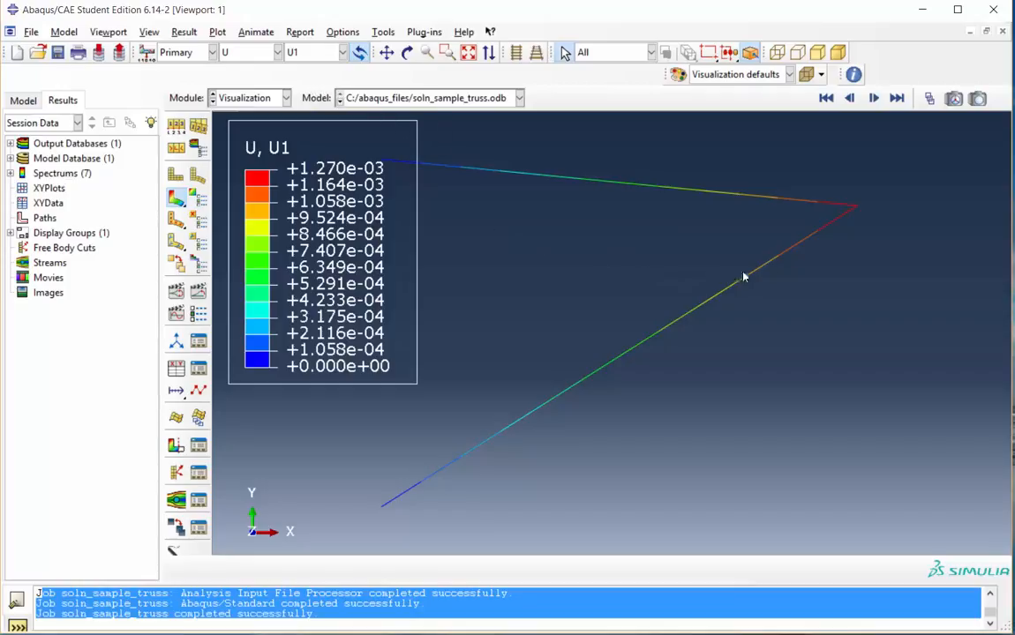
# Probe the U1 displacement at the loaded apex node 2, with the probe type set to Nodes
pyautogui.click(856, 213)
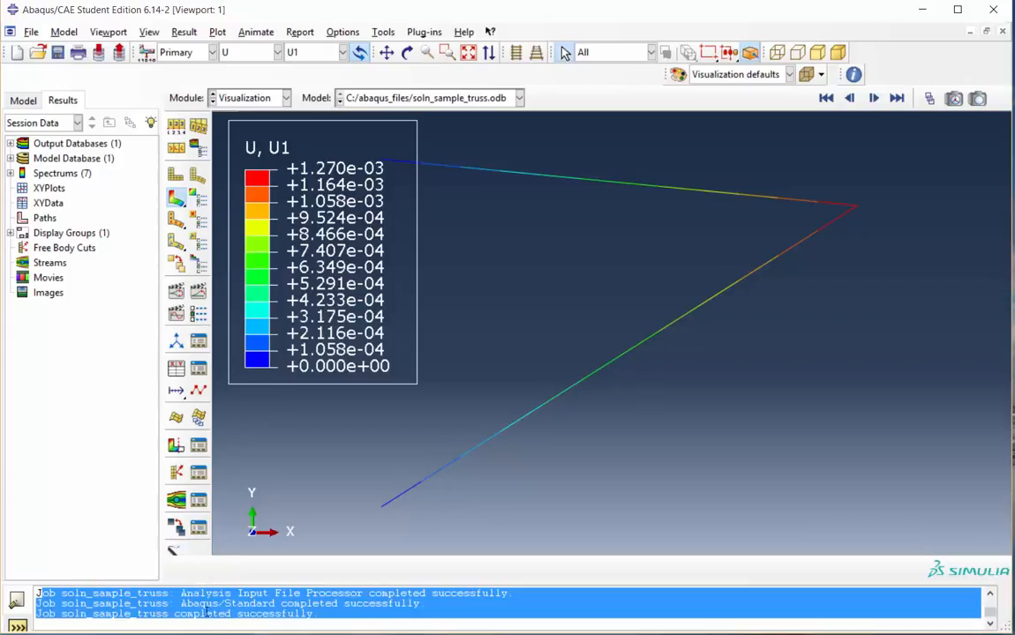
pyautogui.click(175, 552)
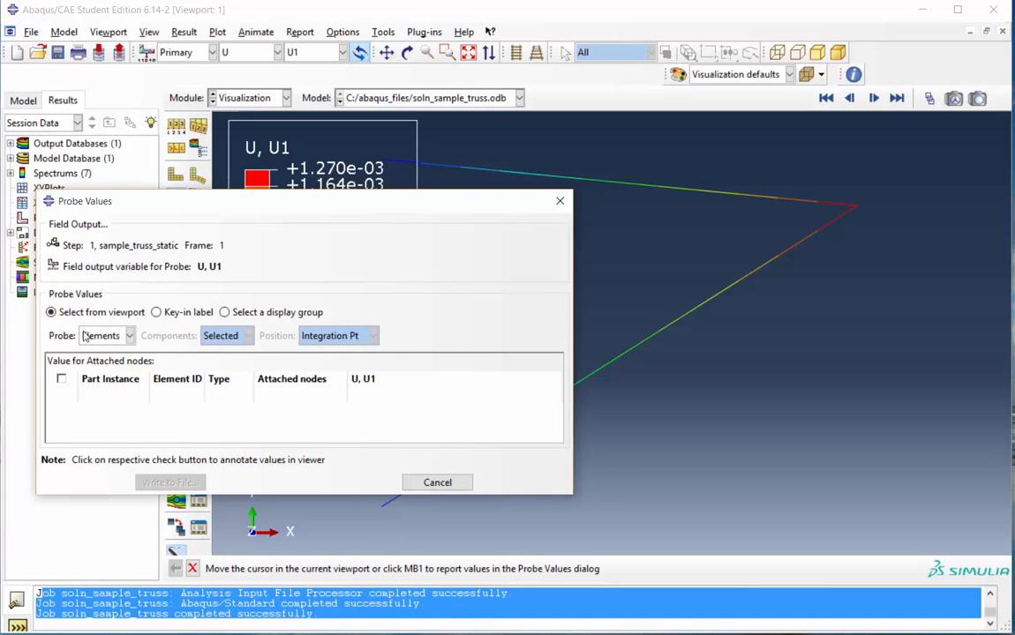
pyautogui.click(130, 336)
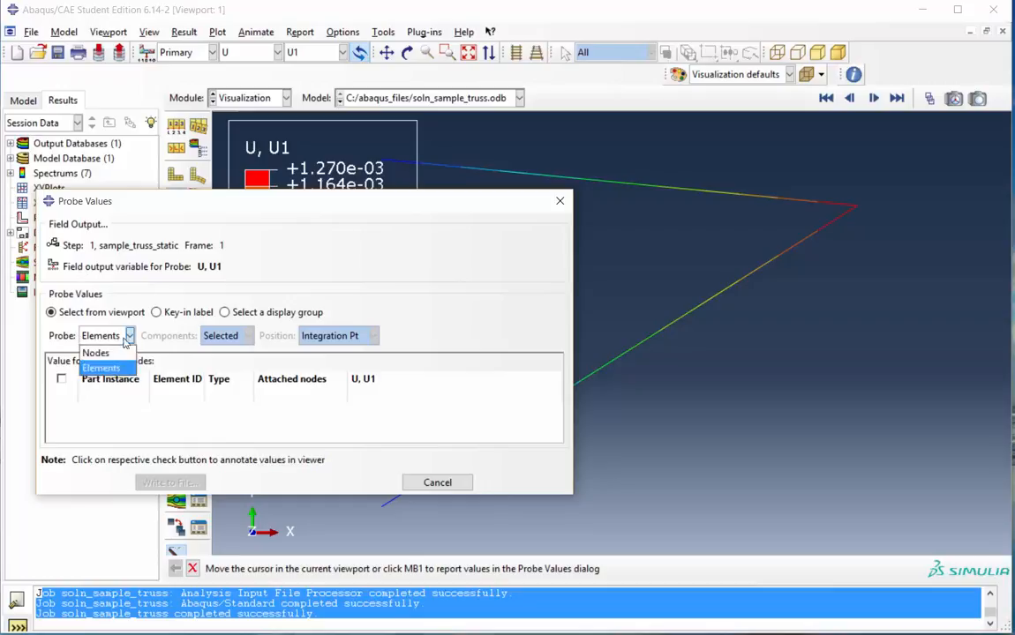
pyautogui.click(97, 352)
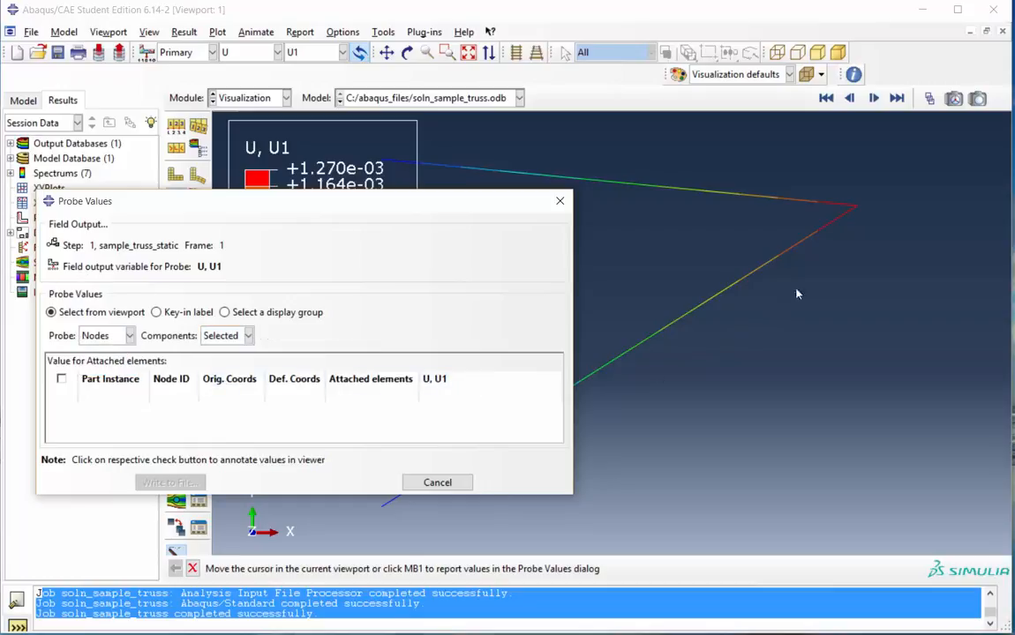
pyautogui.moveTo(858, 216)
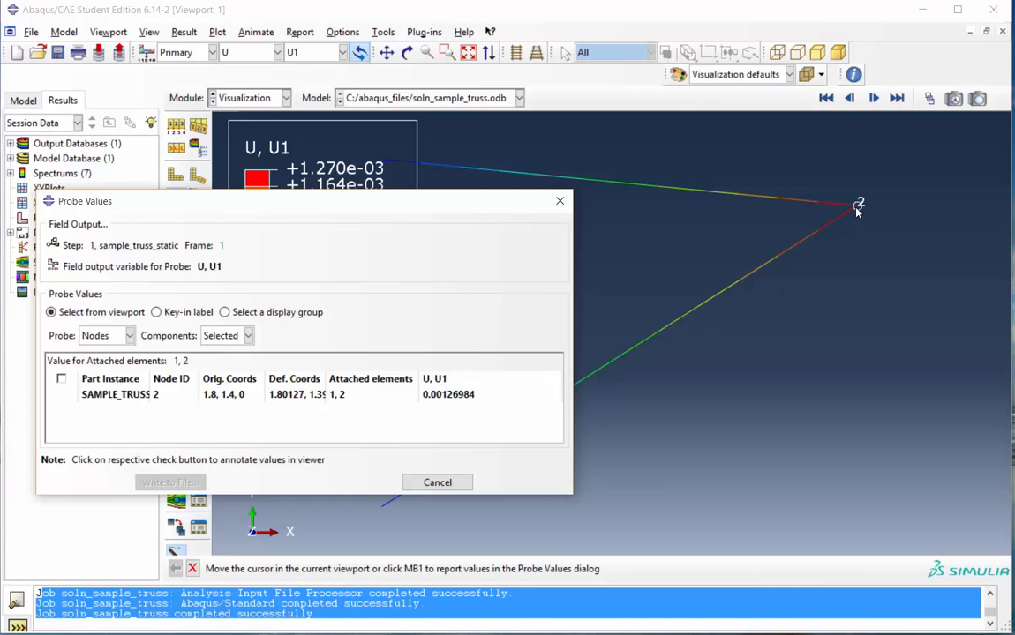
pyautogui.click(857, 212)
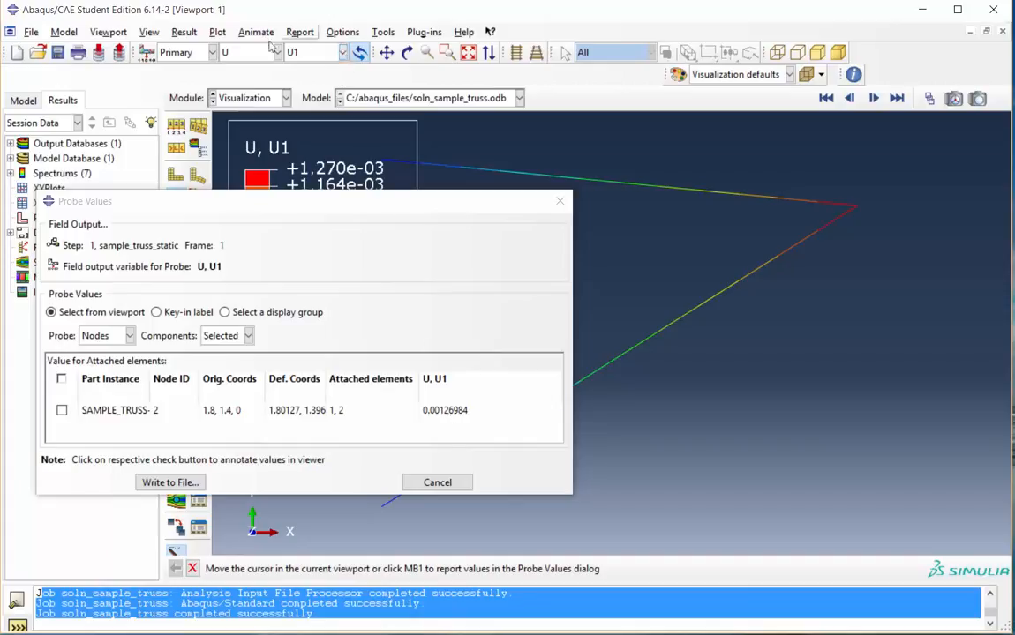
# Switch the displacement contour to the U2 component and write the probed values to the report file
pyautogui.click(309, 53)
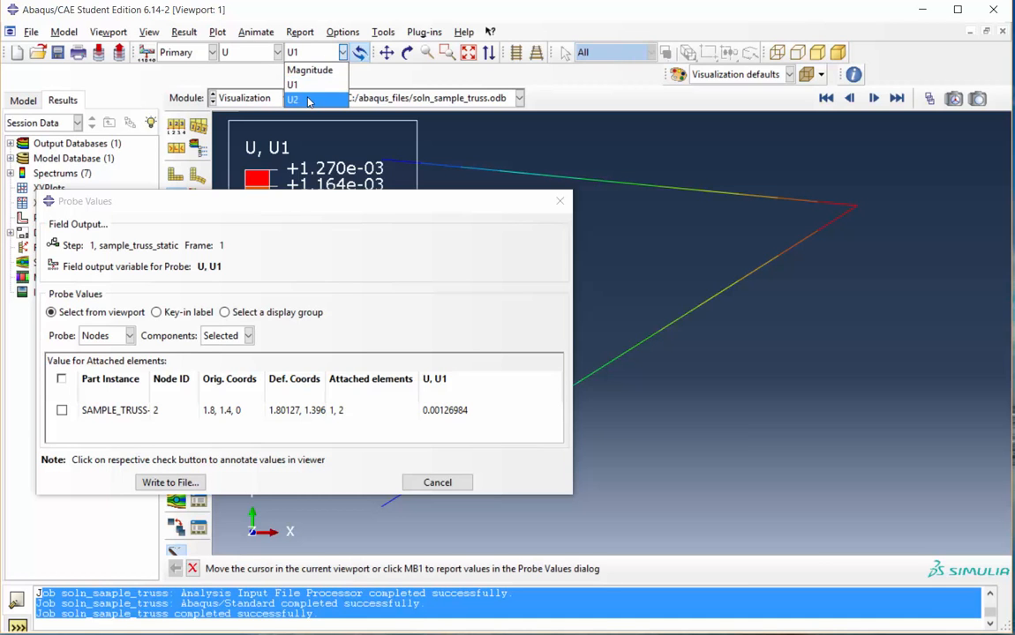
pyautogui.click(299, 99)
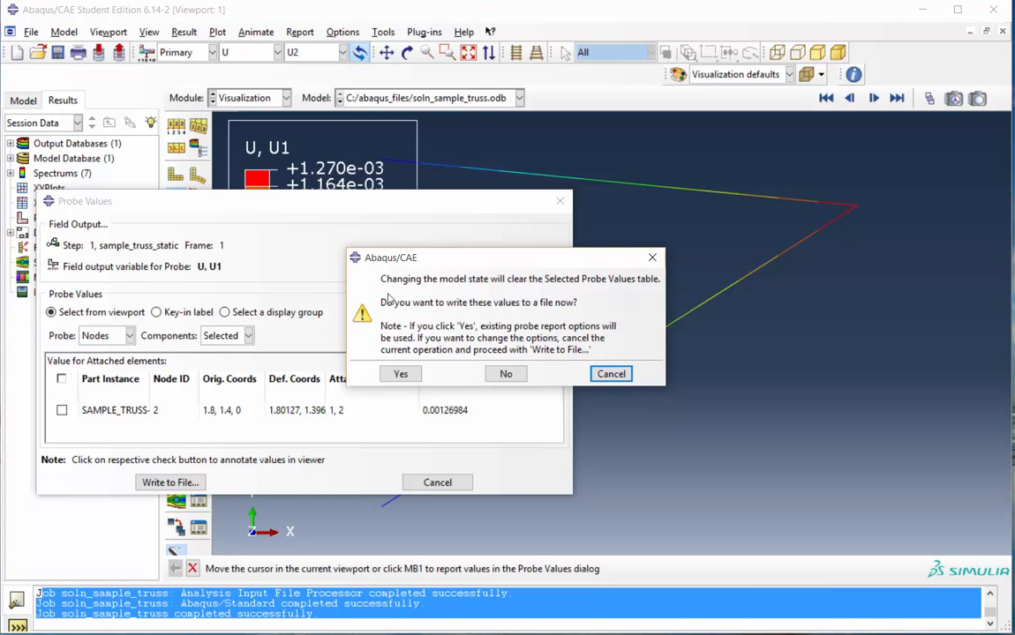
pyautogui.click(402, 374)
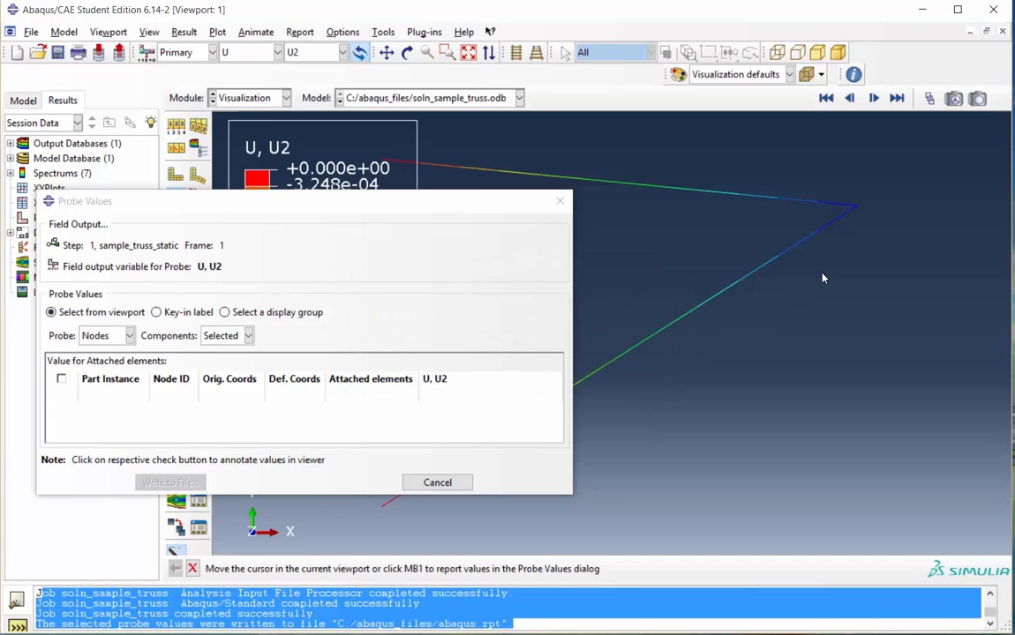
# Probe the U2 displacement at node 2, then close the probe dialog, writing the values to the file
pyautogui.moveTo(856, 207)
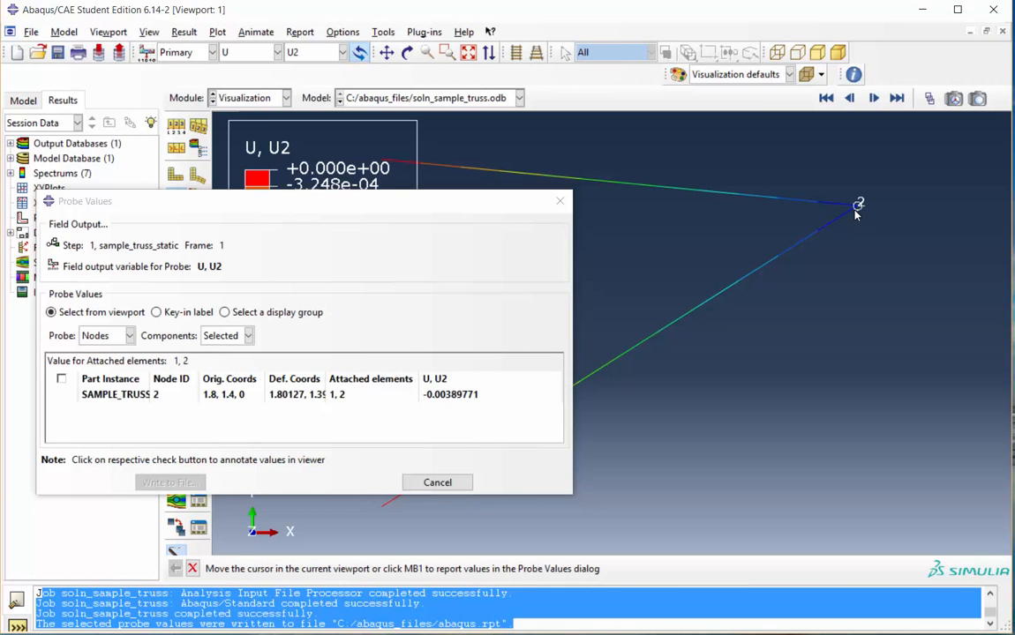
pyautogui.click(854, 211)
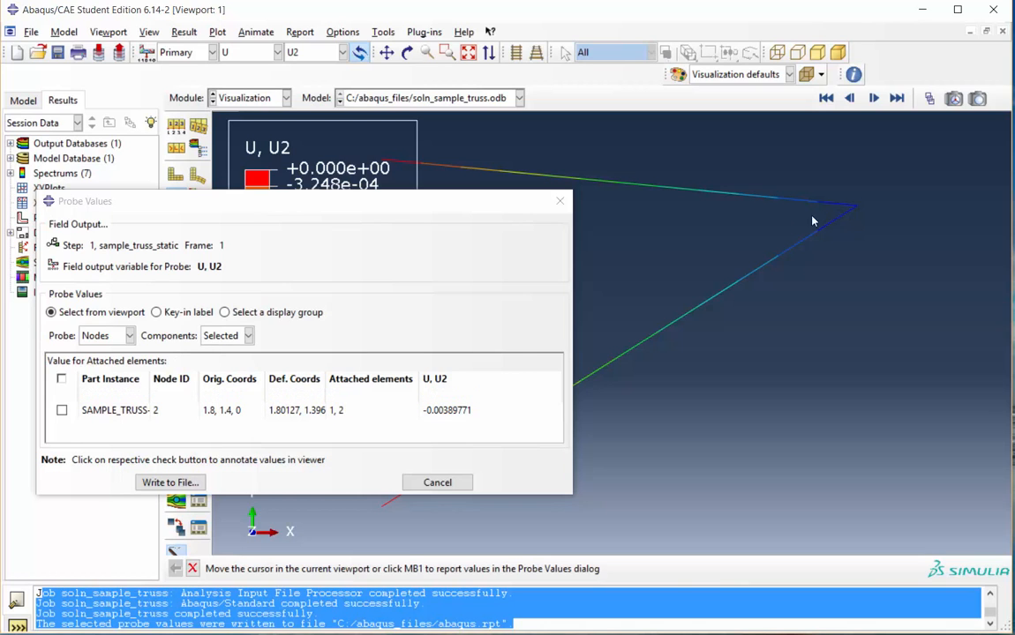
pyautogui.click(436, 483)
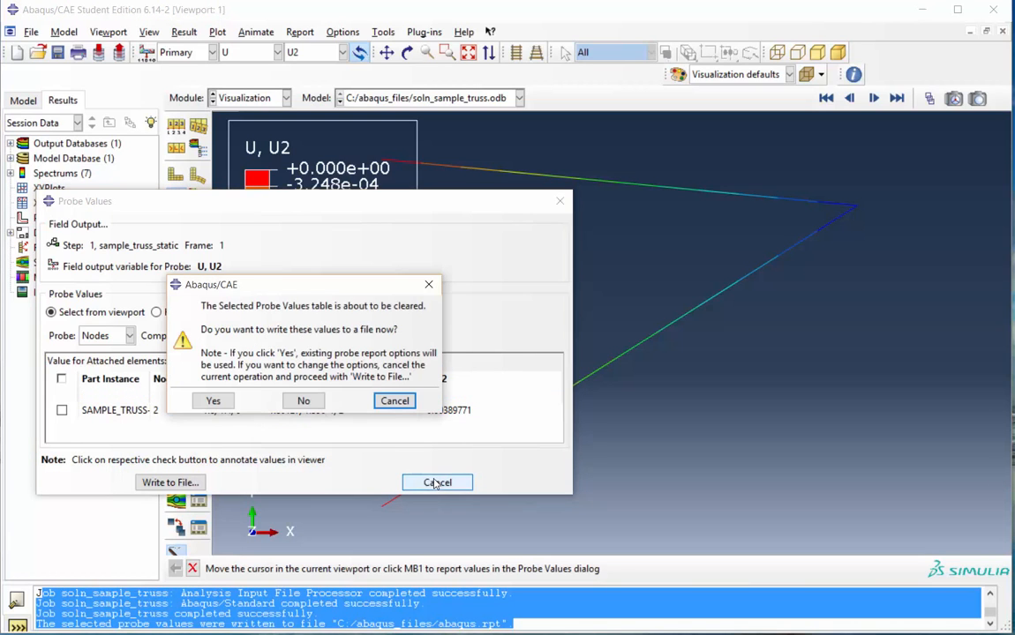
pyautogui.click(229, 401)
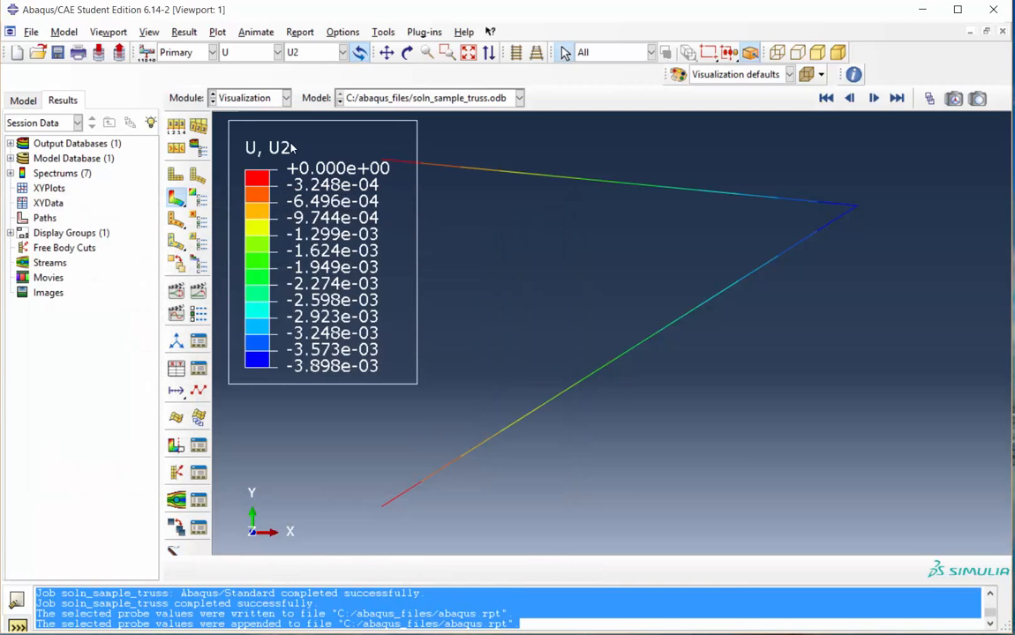
# Display the stress S contour plot and switch it to the S11 component
pyautogui.click(278, 53)
pyautogui.click(234, 99)
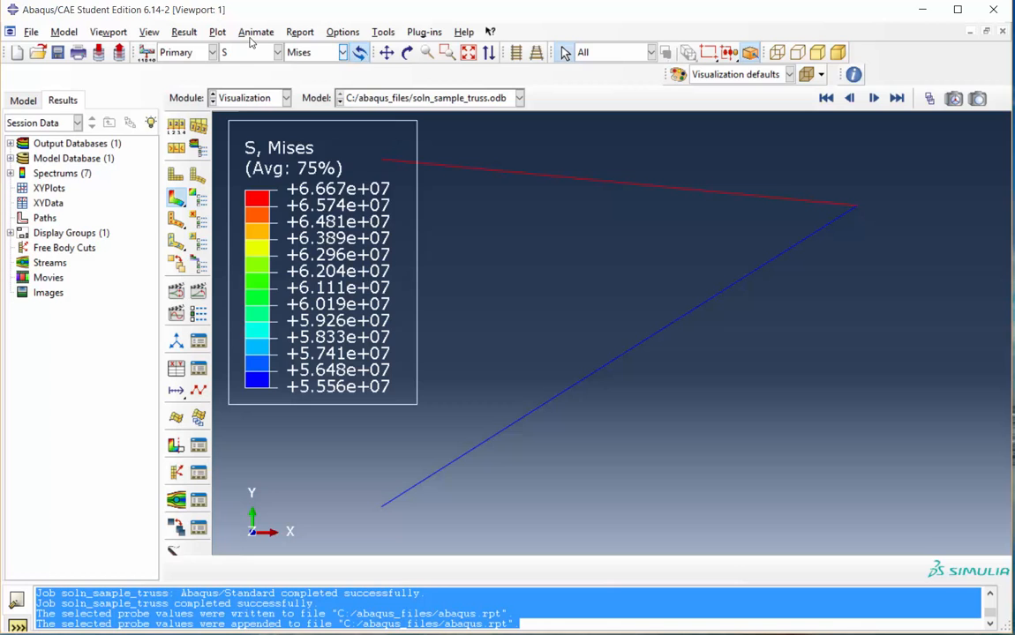
pyautogui.click(343, 53)
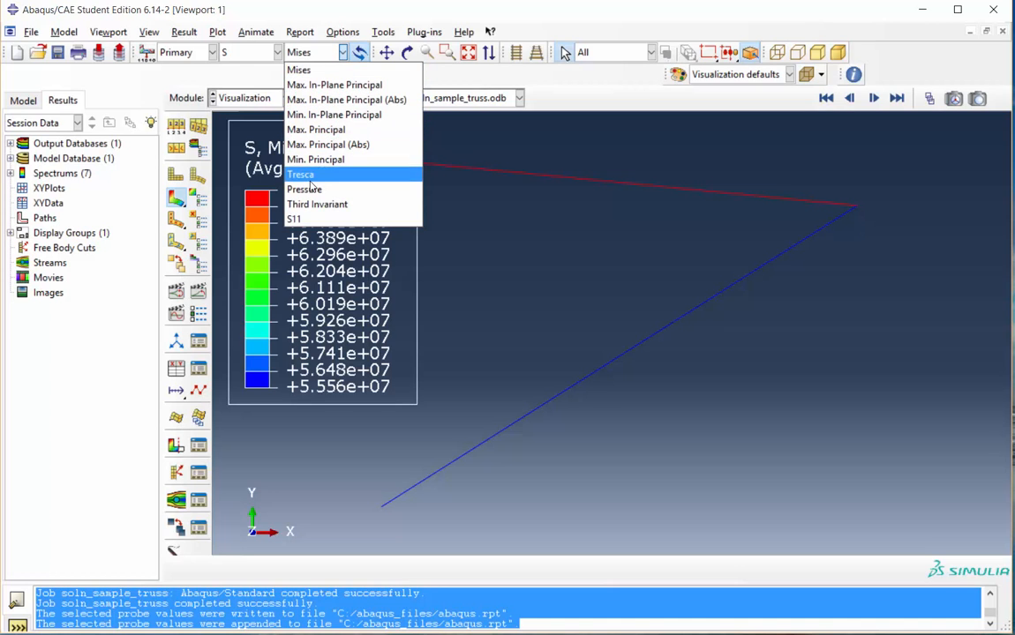
pyautogui.click(296, 219)
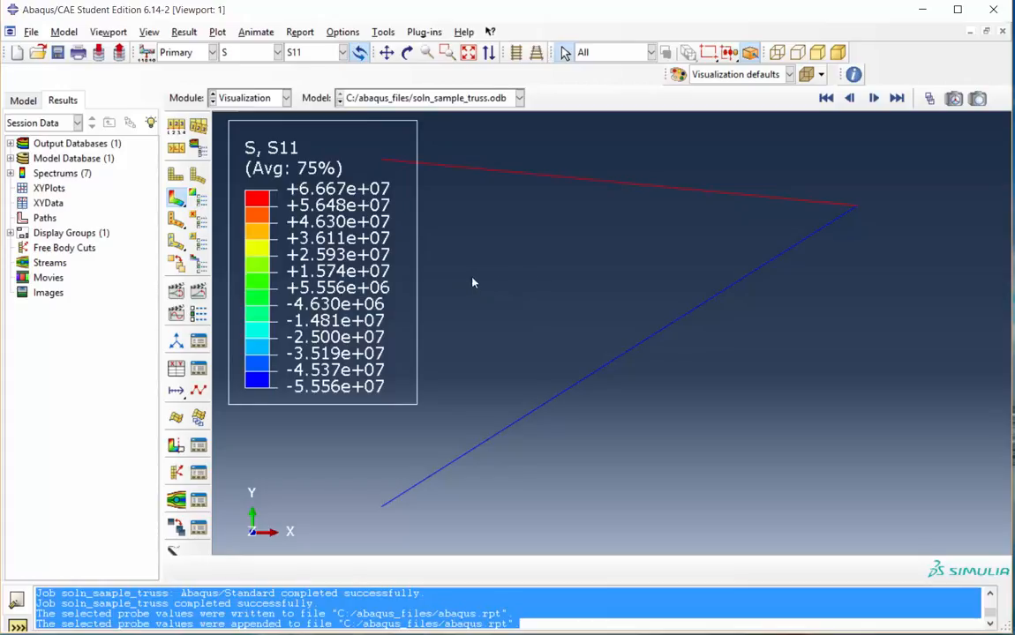
# Probe the S11 stress on the lower truss element, with the probe type set to Elements
pyautogui.click(175, 552)
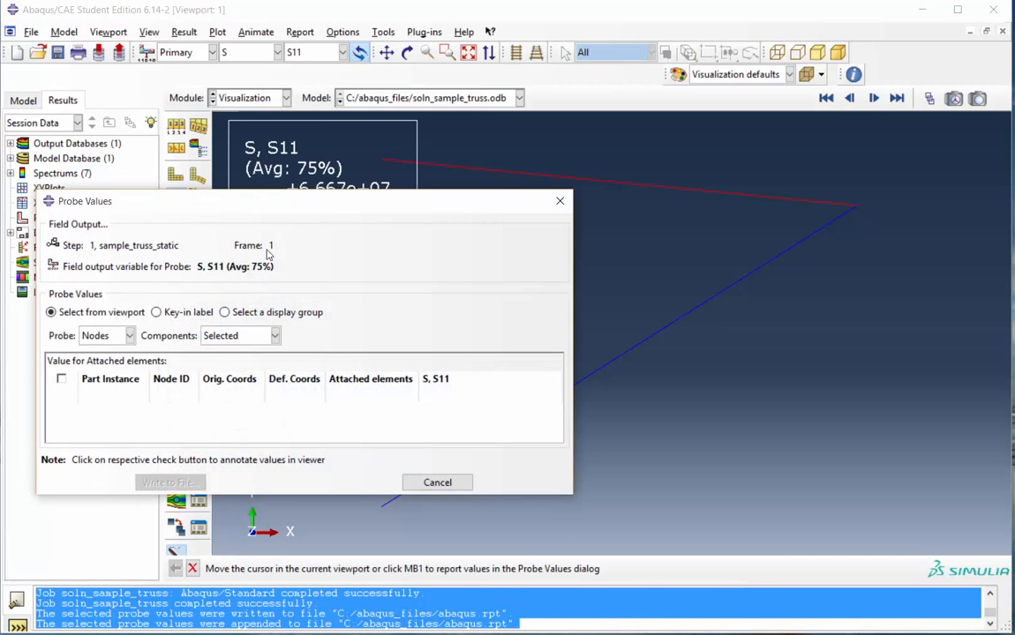
pyautogui.click(108, 337)
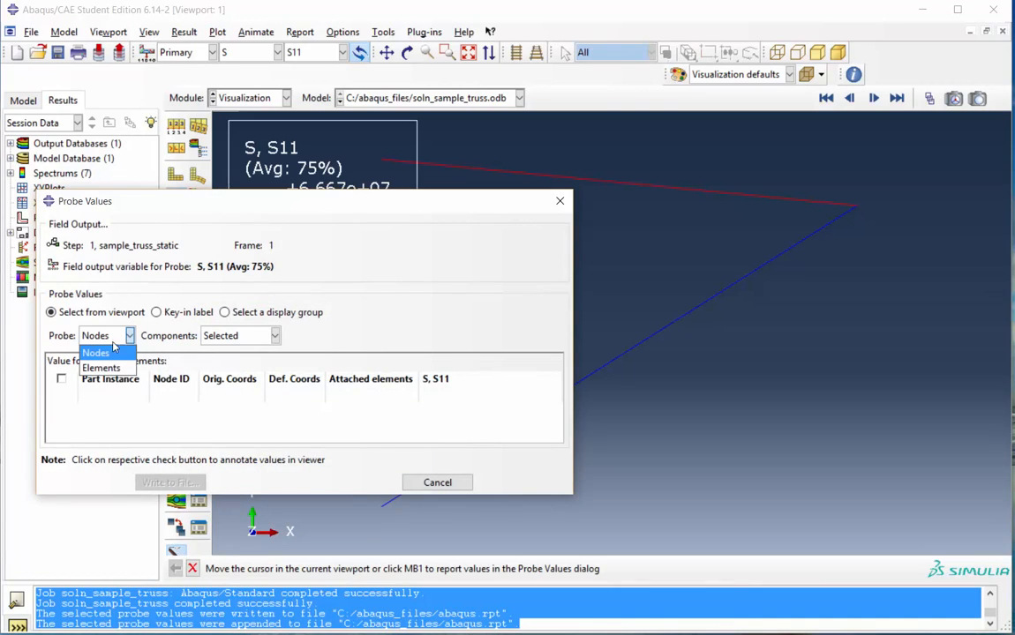
pyautogui.click(100, 368)
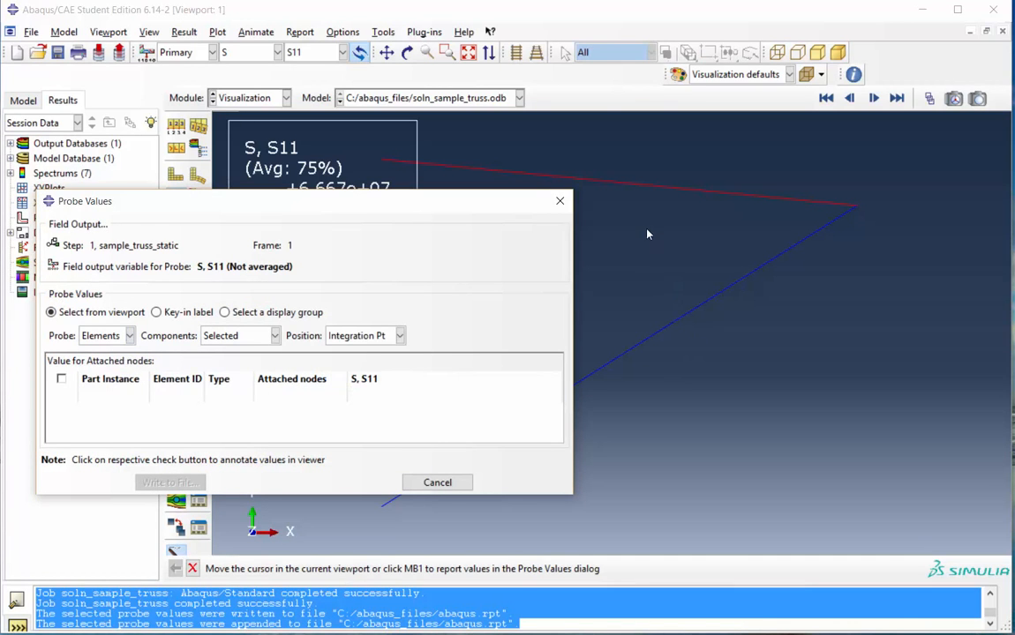
pyautogui.moveTo(521, 201); pyautogui.dragTo(498, 282)
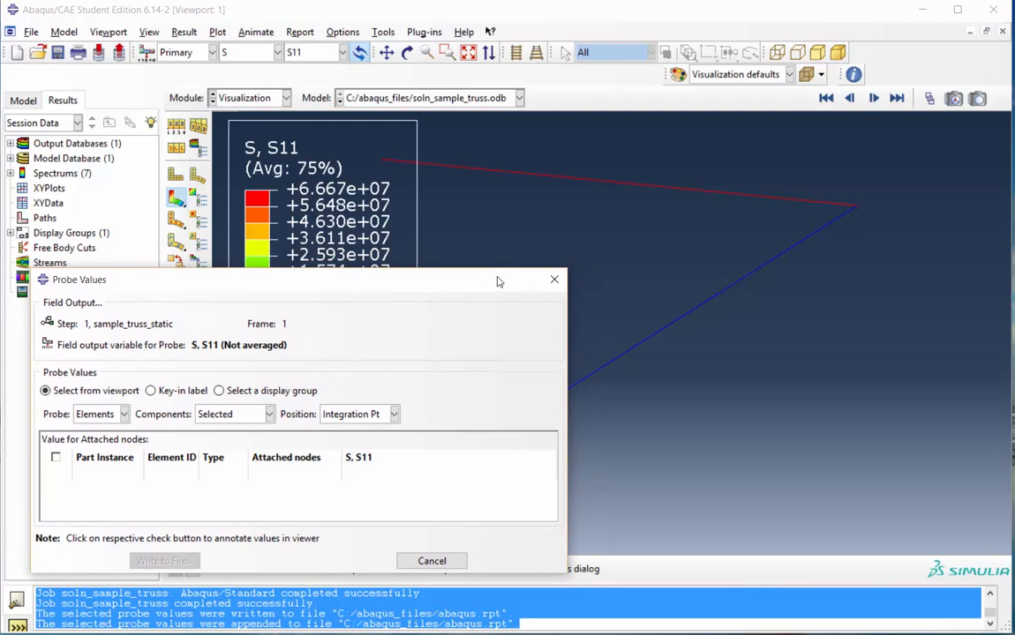
pyautogui.moveTo(553, 183)
pyautogui.moveTo(501, 282); pyautogui.dragTo(516, 20)
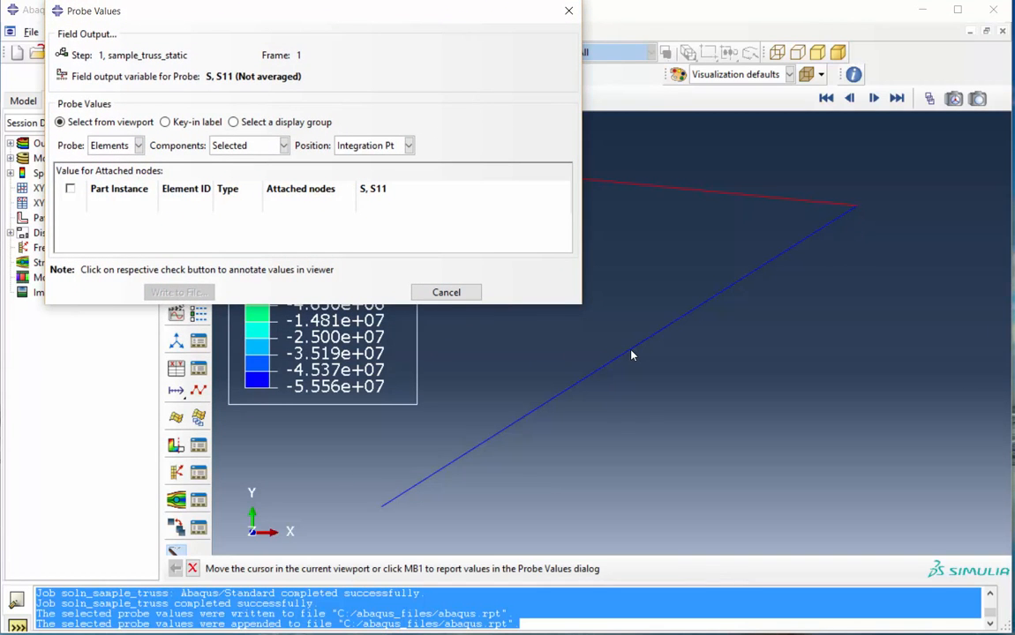
pyautogui.moveTo(624, 356)
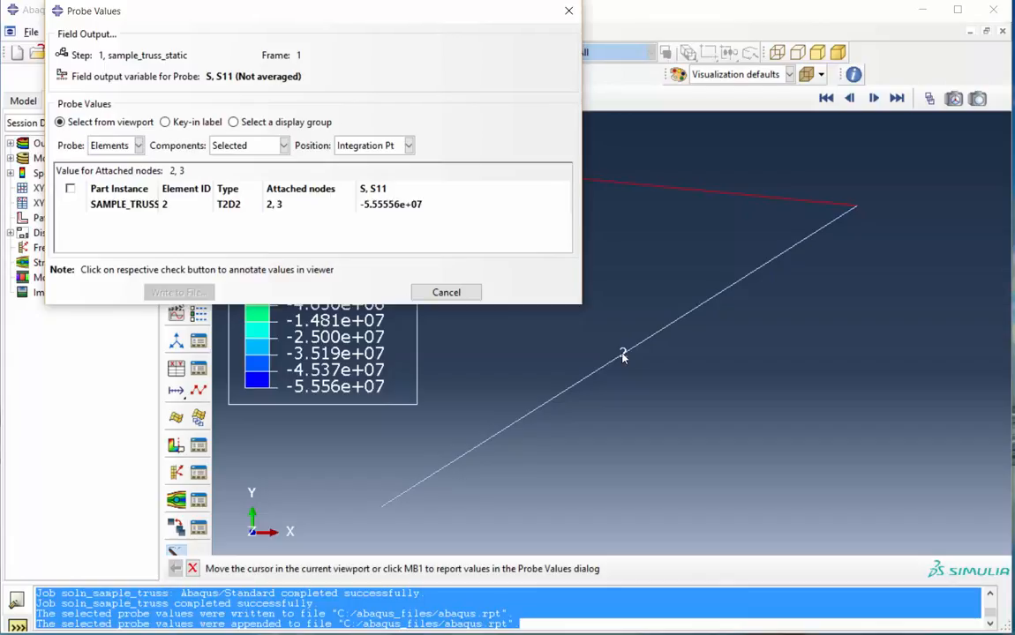